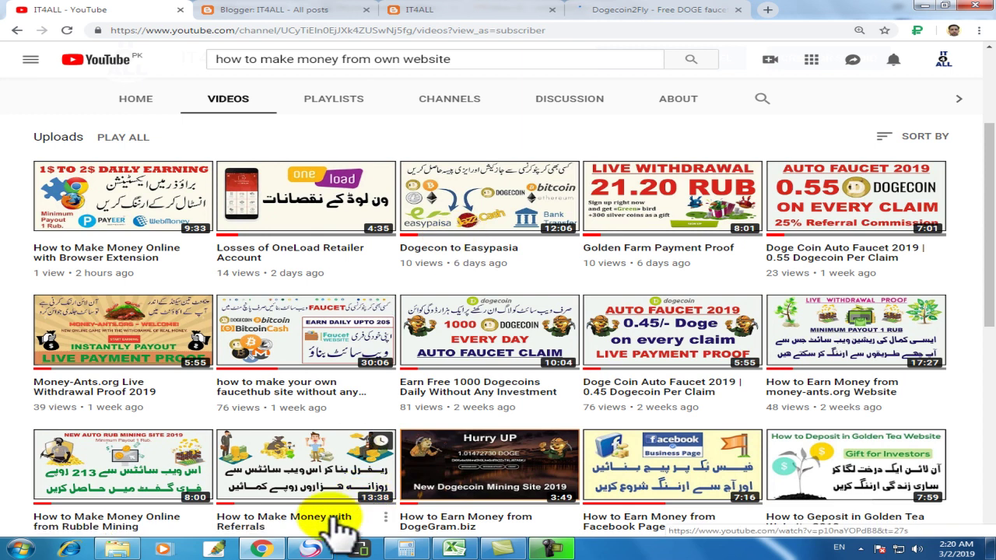
Step: Switch to the A-ADS site and open its Sign Up registration form
left_click(310, 549)
left_click(365, 8)
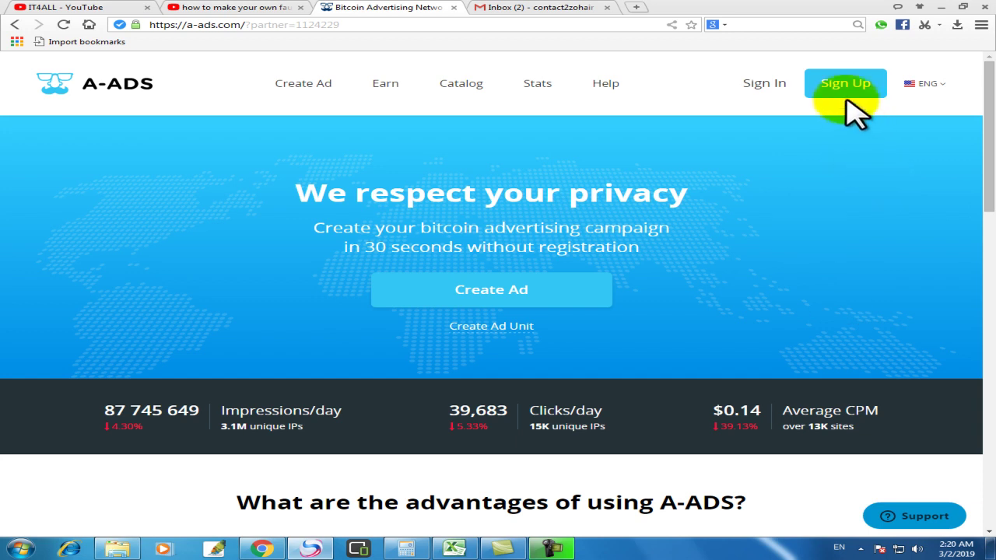
left_click(549, 87)
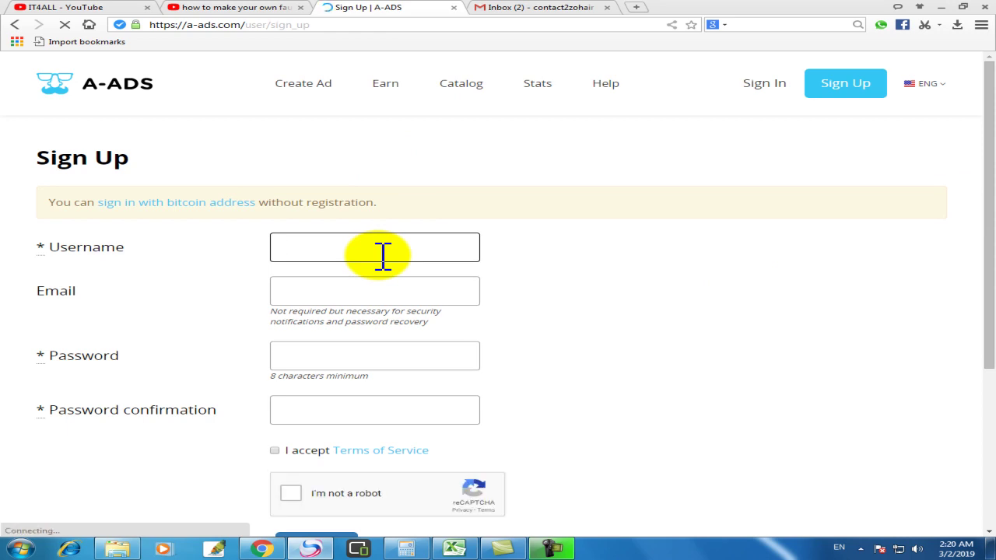
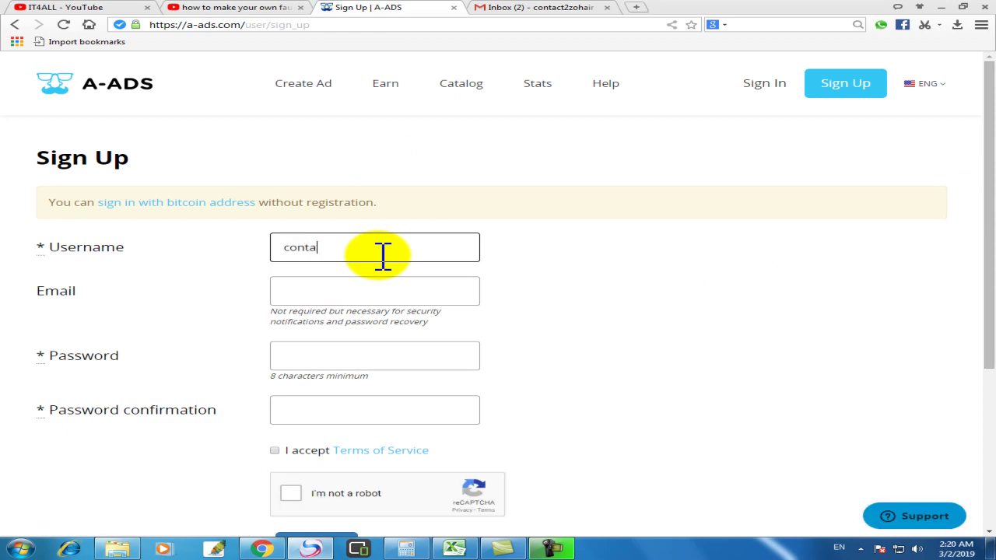
Step: Enter a username, the saved email, and the account password with its confirmation
key("Tab")
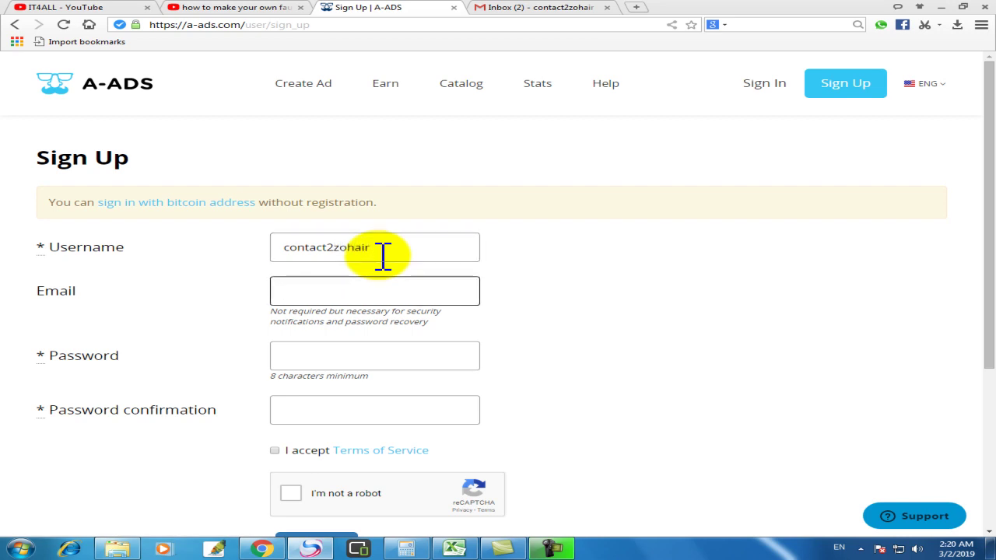
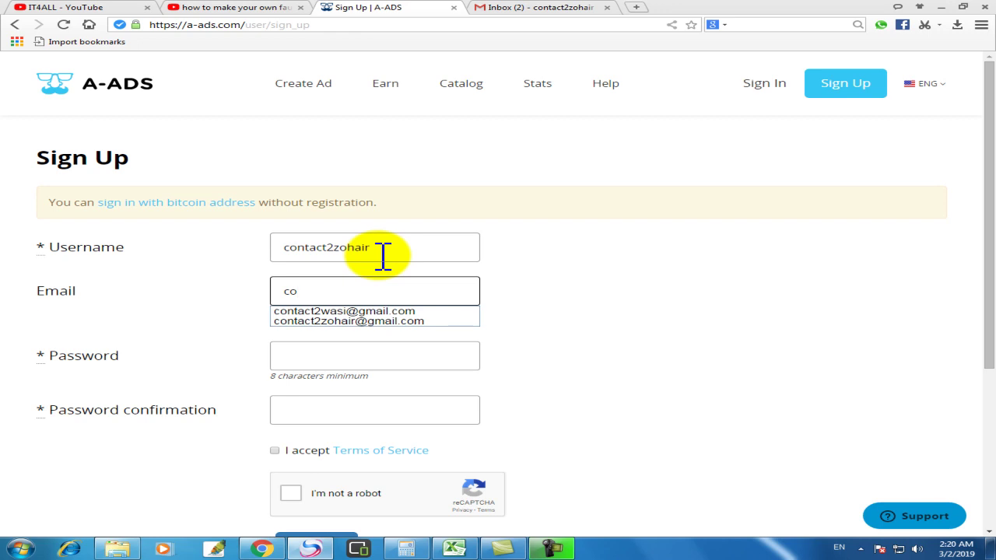
left_click(407, 321)
left_click(387, 363)
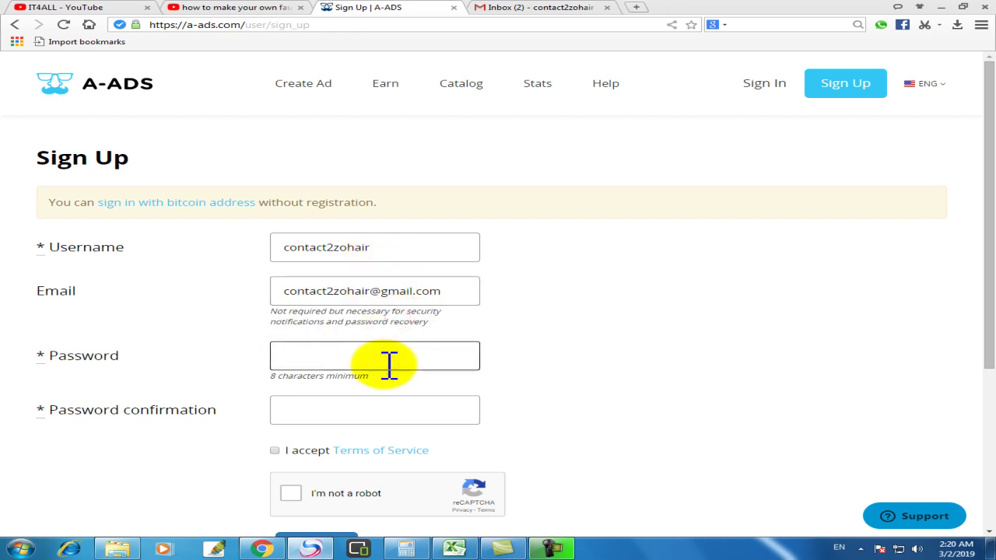
type("1234567890123")
key("Tab")
type("1234567890123")
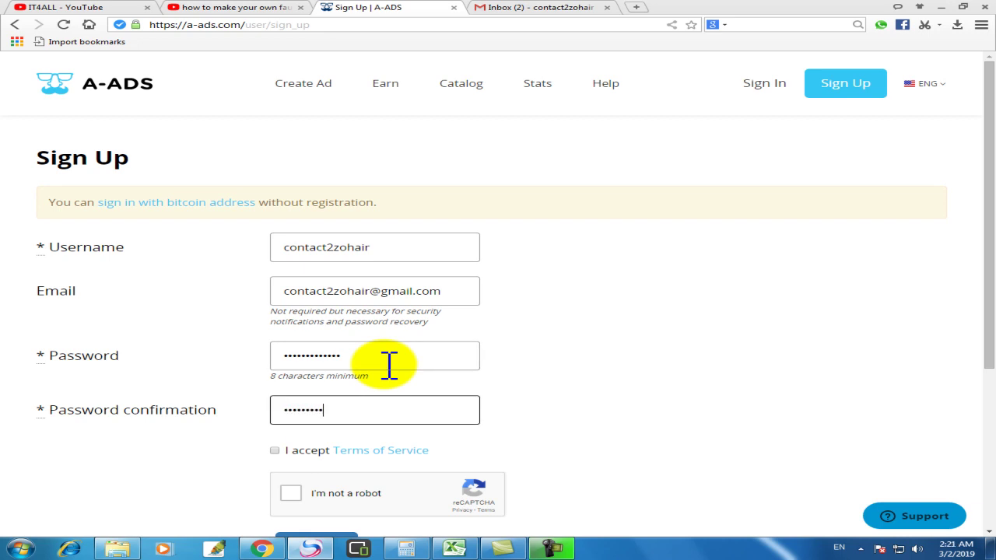
type("4")
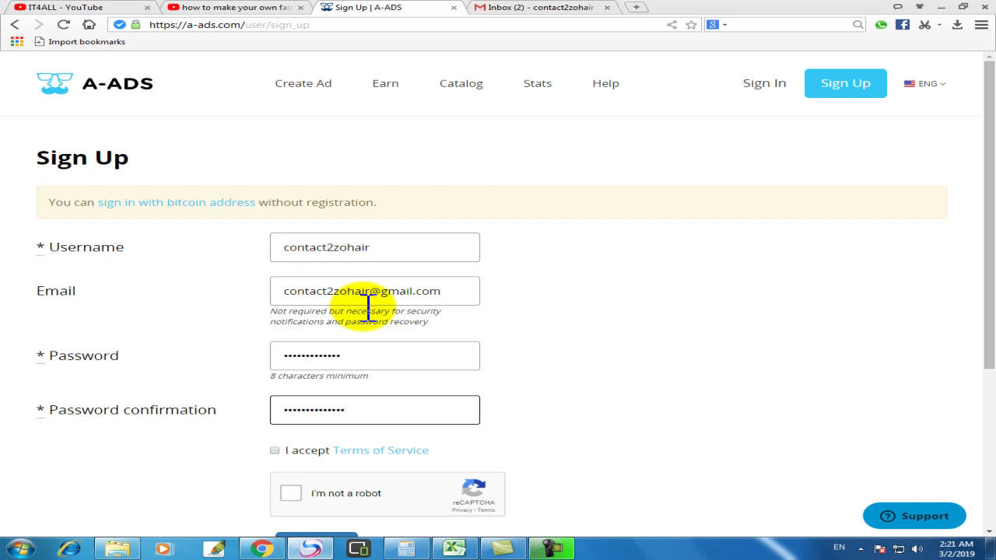
Step: Accept the terms, pass the reCAPTCHA, and submit the A-ADS registration
scroll(368, 306, "down", 2)
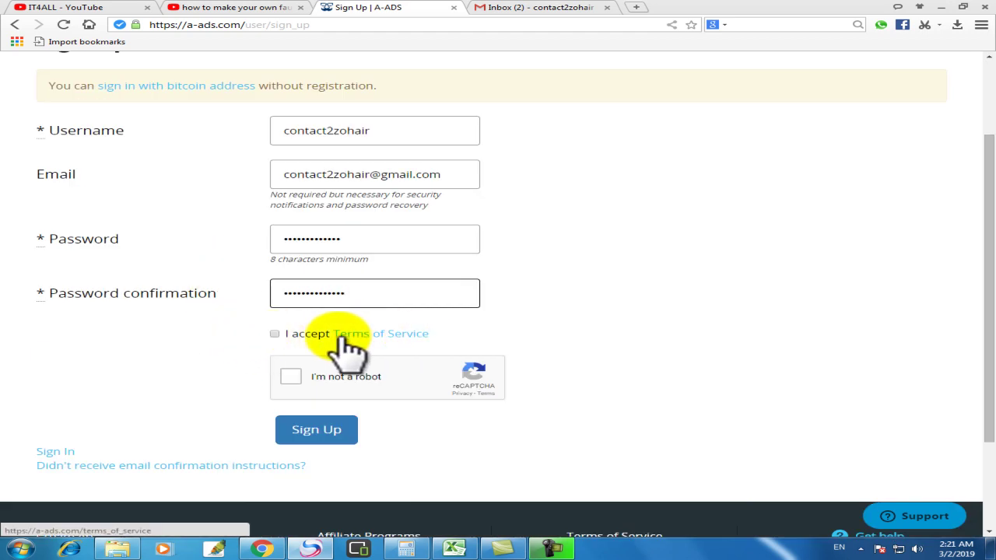
left_click(274, 334)
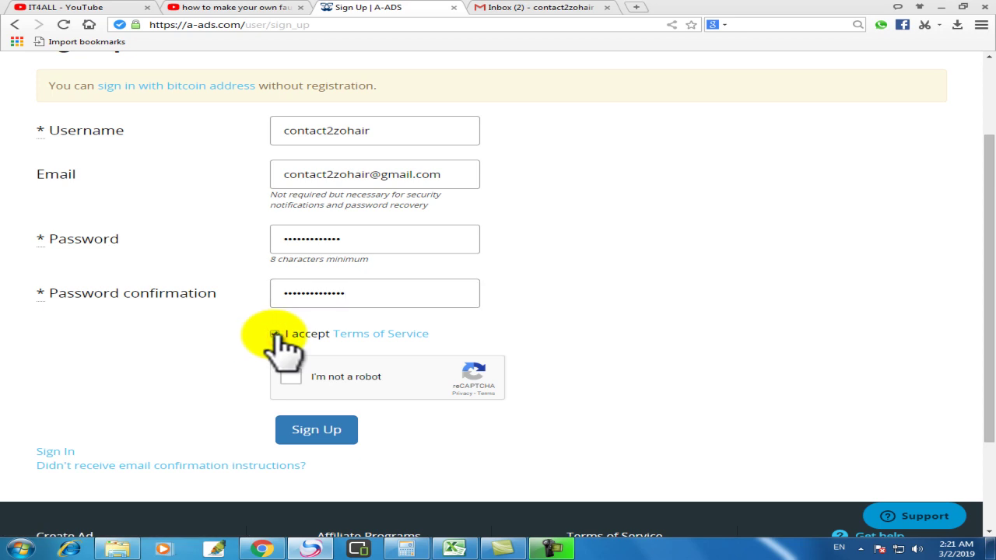
left_click(362, 379)
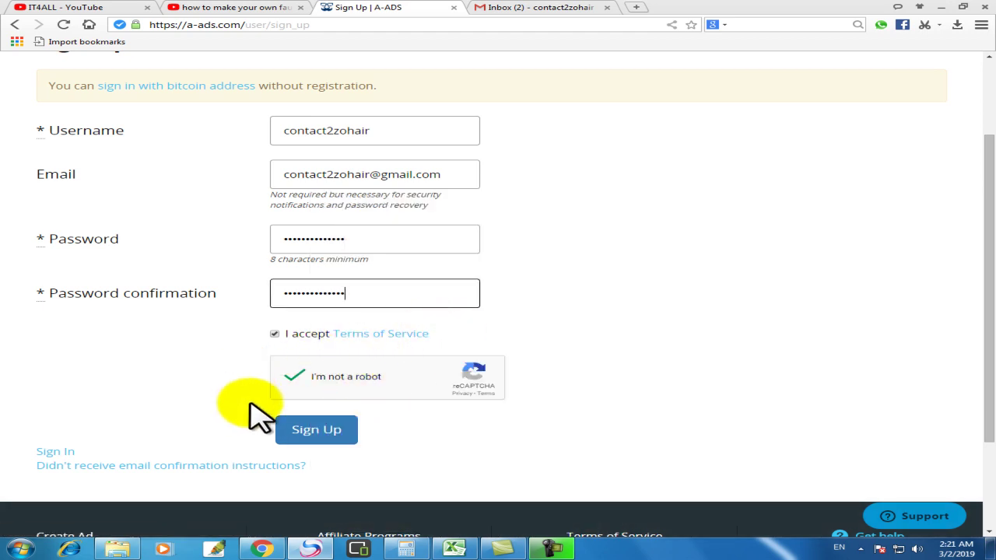
left_click(328, 434)
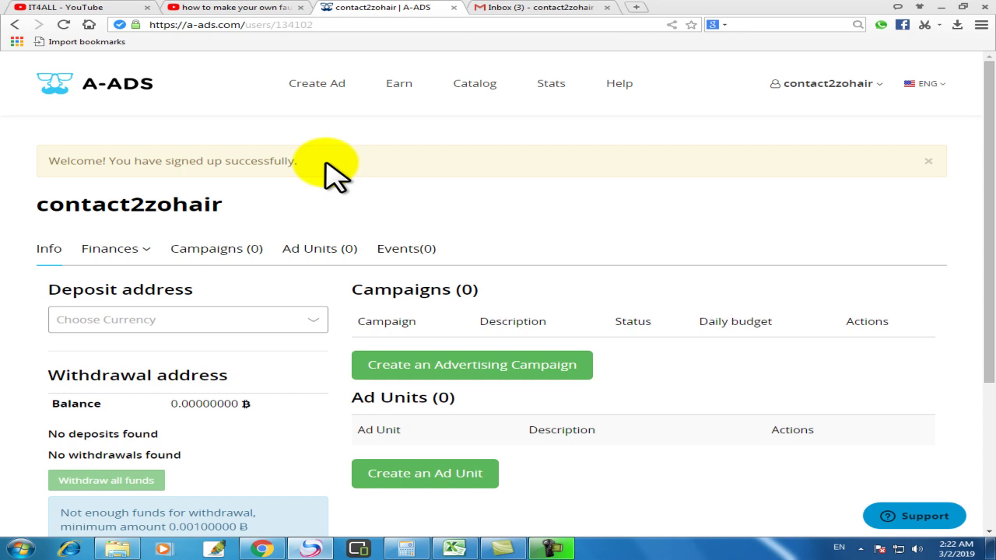
Step: Open Earn, compare the app and affiliate ad unit types, then choose the site type
left_click(398, 83)
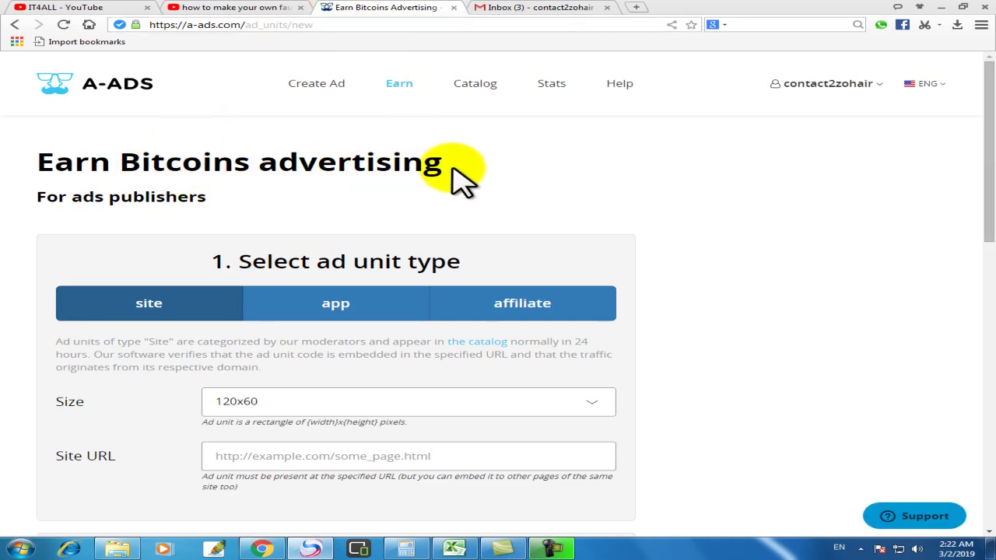
scroll(438, 216, "down", 3)
scroll(438, 216, "up", 3)
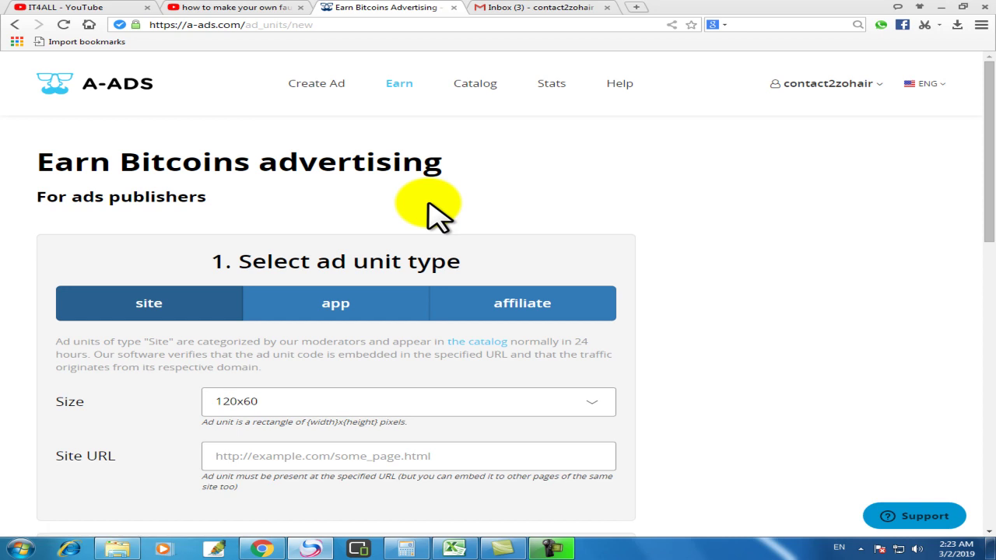
left_click(382, 316)
left_click(501, 311)
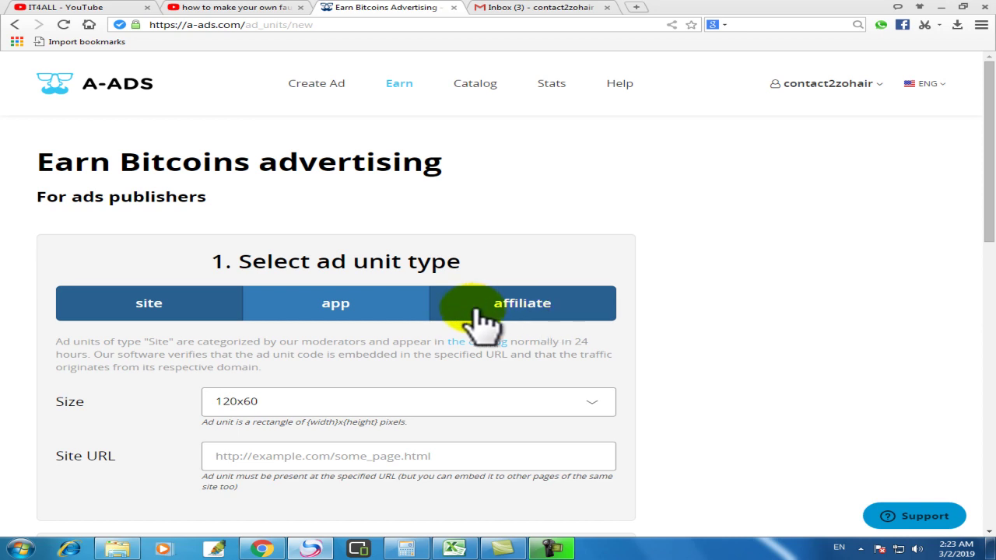
left_click(336, 312)
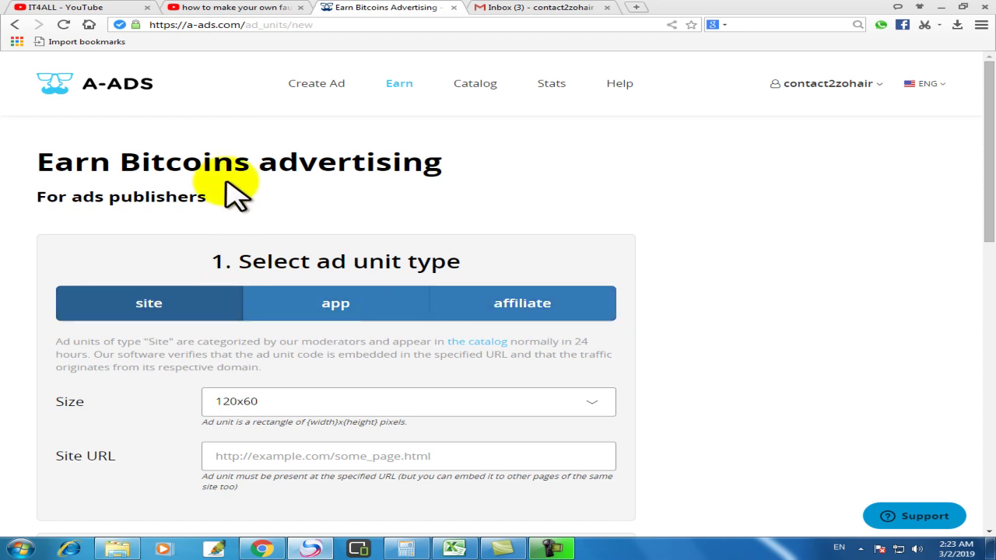
left_click(154, 306)
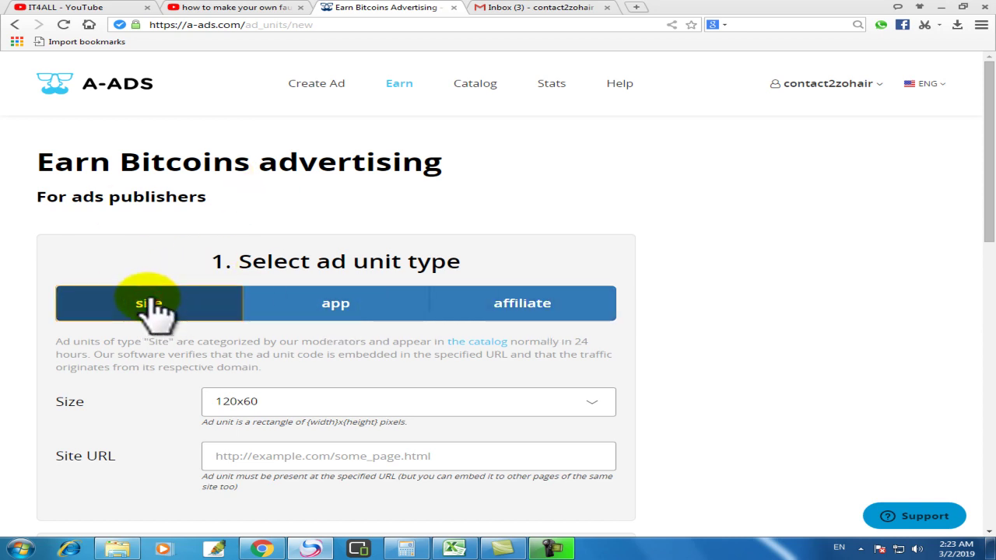
scroll(154, 306, "down", 2)
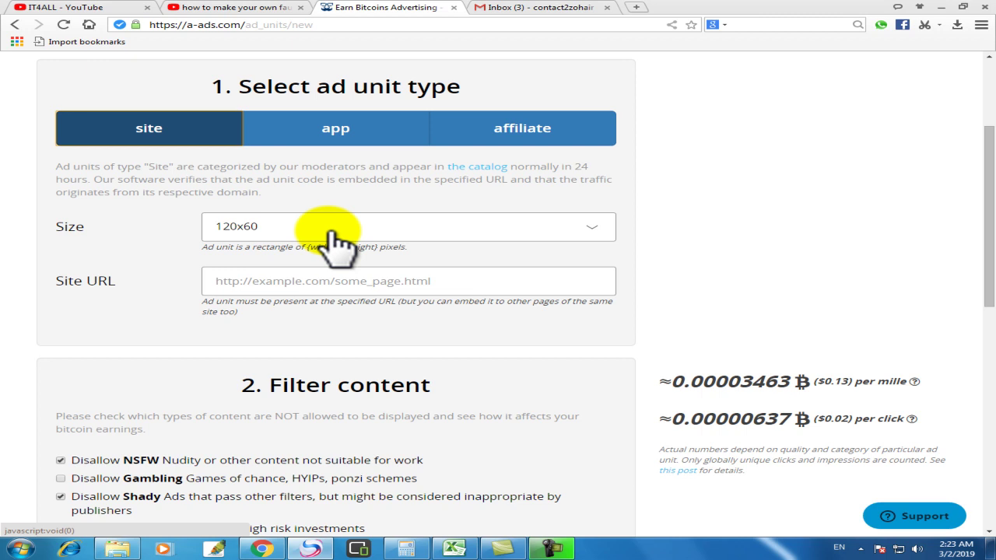
Step: Choose 240x400 from the ad unit Size dropdown
left_click(332, 232)
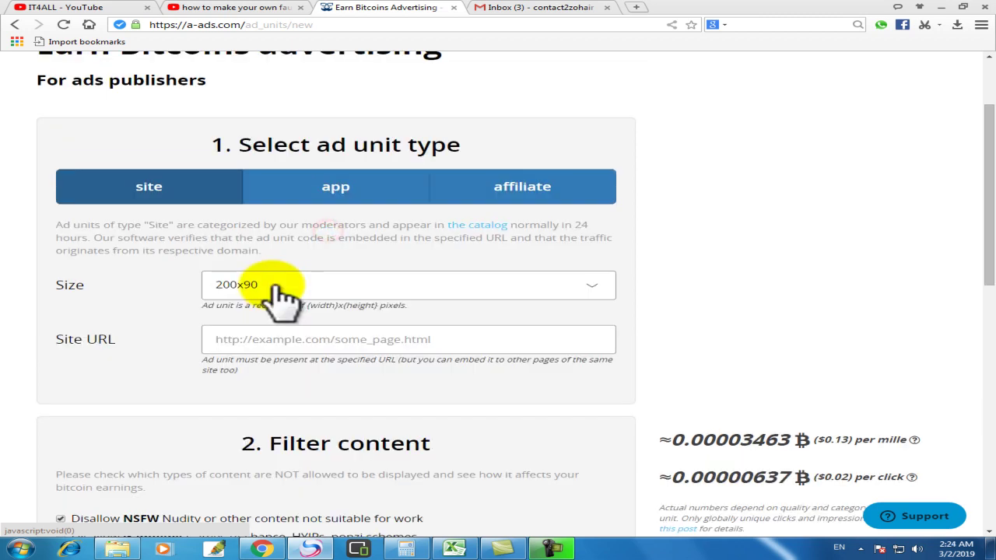
left_click(272, 285)
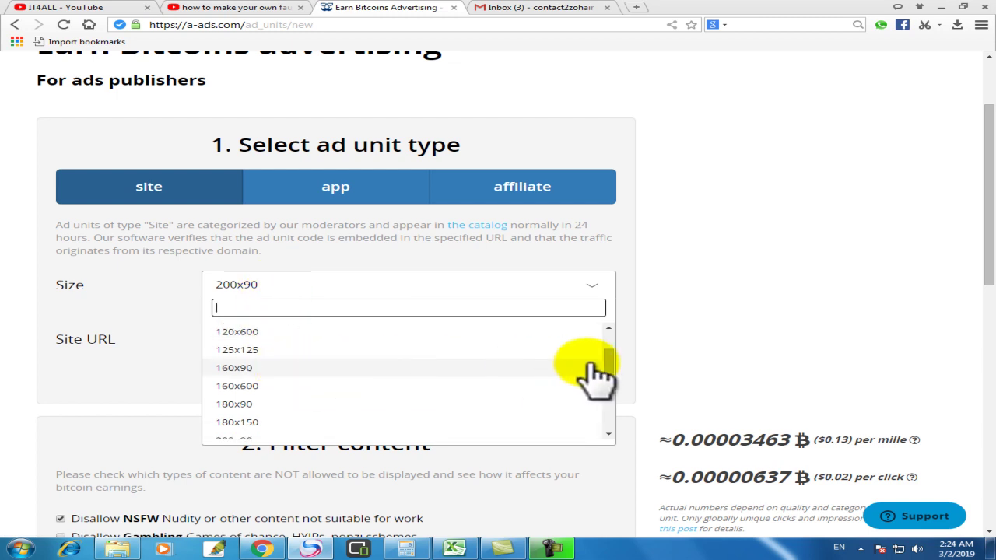
left_click_drag(610, 367, 607, 396)
left_click(238, 368)
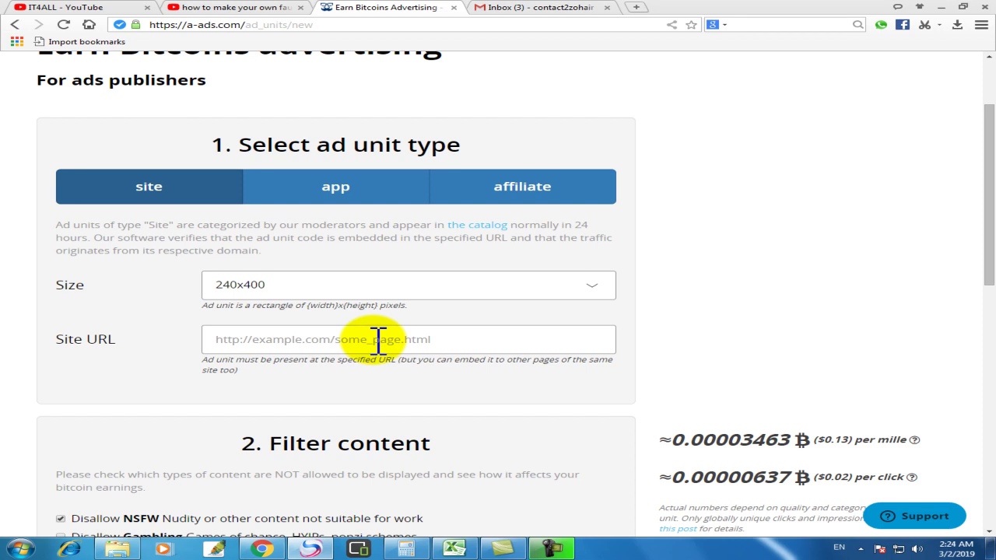
Step: Copy the it4all2019.blogspot.com address from the IT4ALL blog, then return to A-ADS
left_click(262, 546)
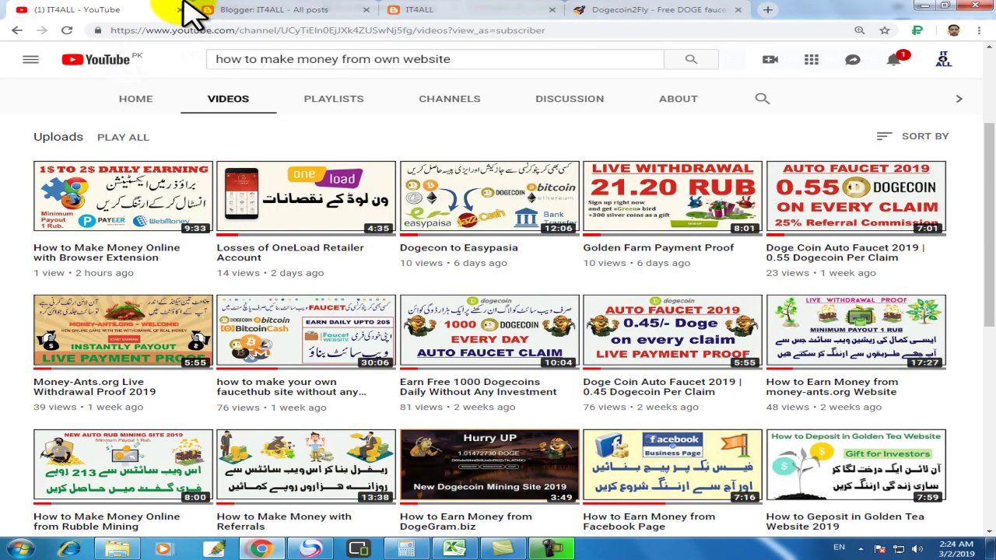
left_click(284, 10)
left_click(432, 10)
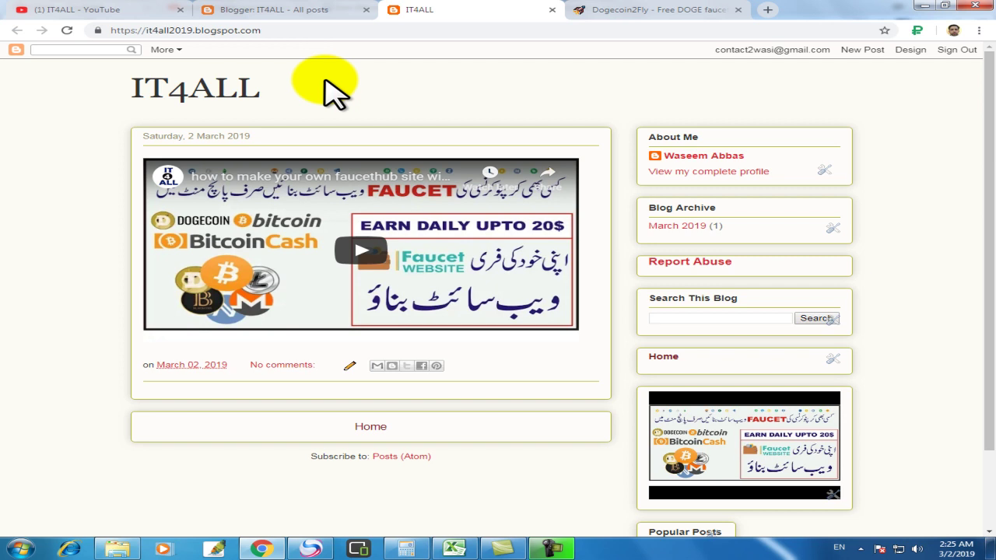
left_click(292, 32)
key("ctrl+c")
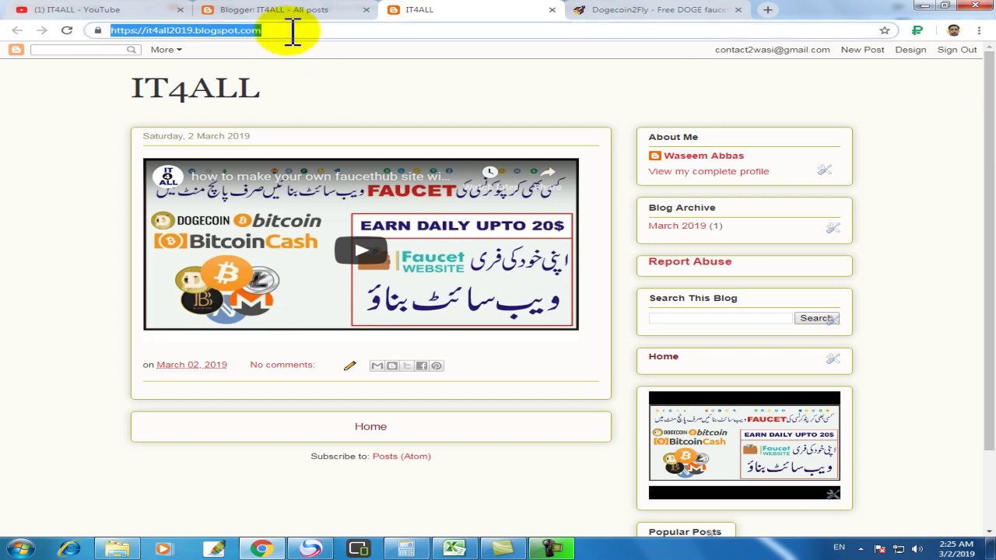
left_click(310, 548)
Step: Paste the IT4ALL blog address into the ad unit's Site URL field
left_click(250, 341)
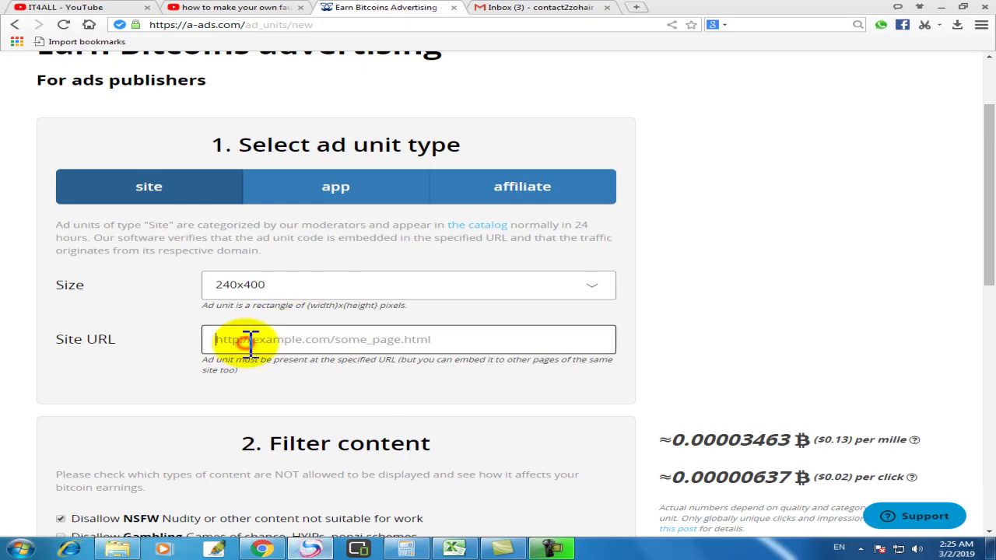
key("ctrl+v")
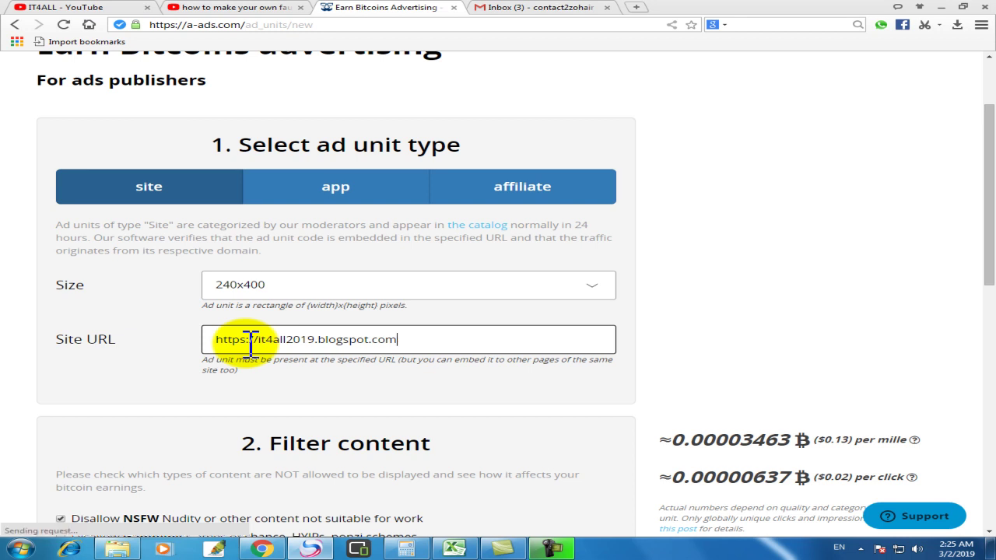
left_click(177, 362)
scroll(216, 346, "down", 2)
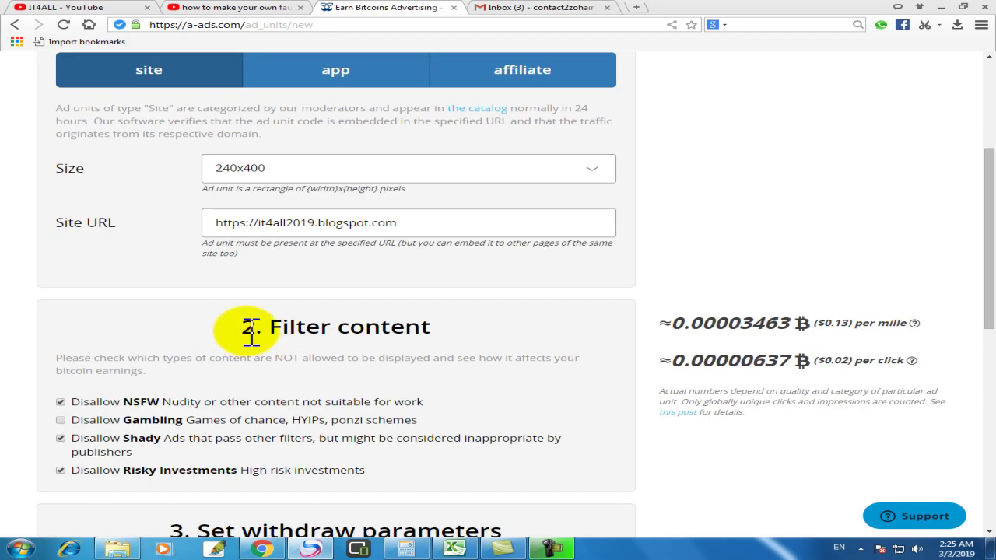
scroll(269, 334, "down", 2)
scroll(264, 338, "down", 4)
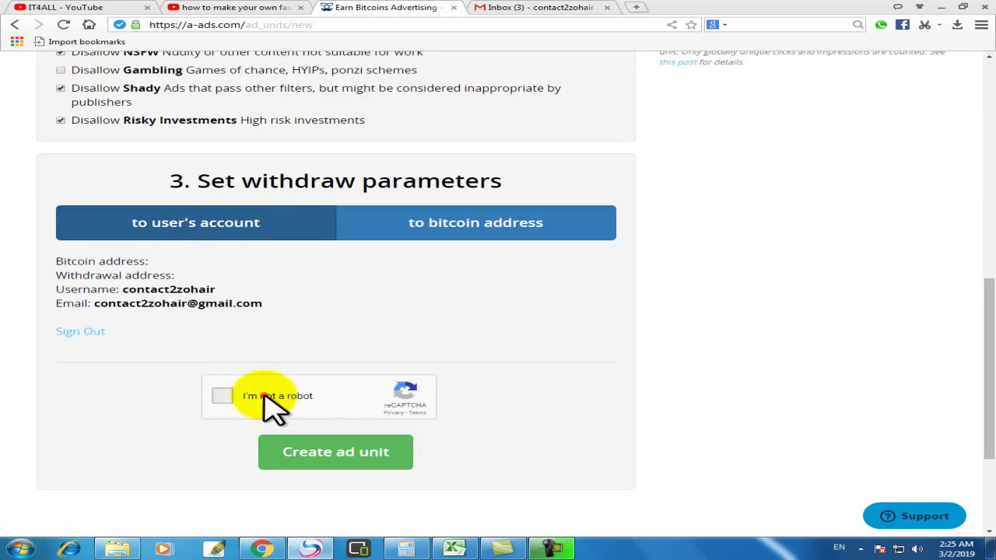
Step: Pass the traffic-light reCAPTCHA challenge and create the ad unit
left_click(264, 394)
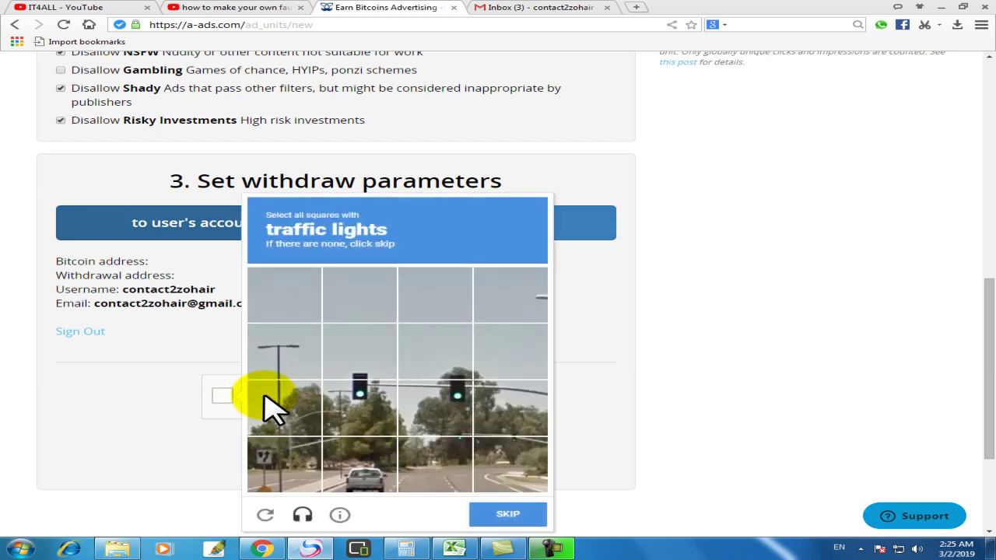
left_click(367, 414)
left_click(450, 395)
left_click(432, 362)
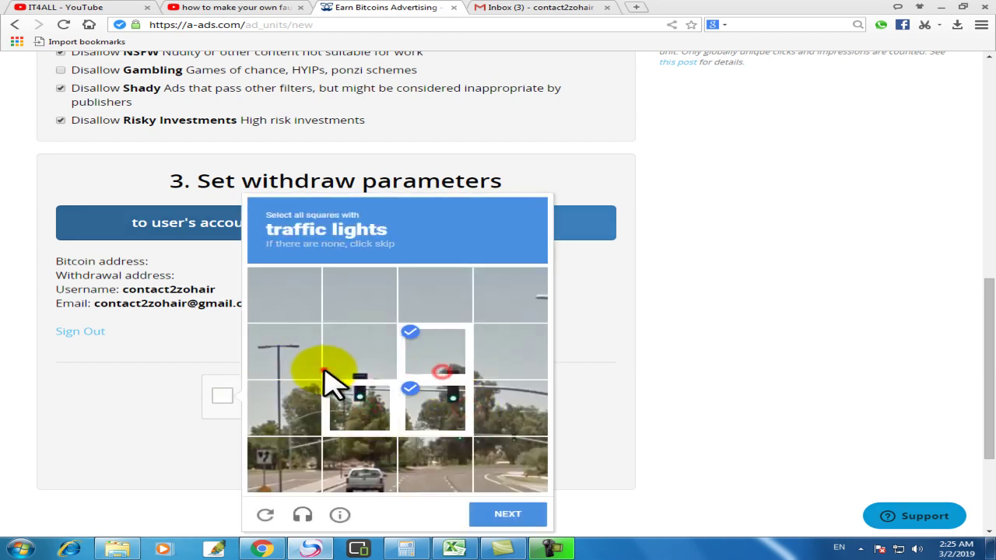
left_click(325, 369)
left_click(478, 515)
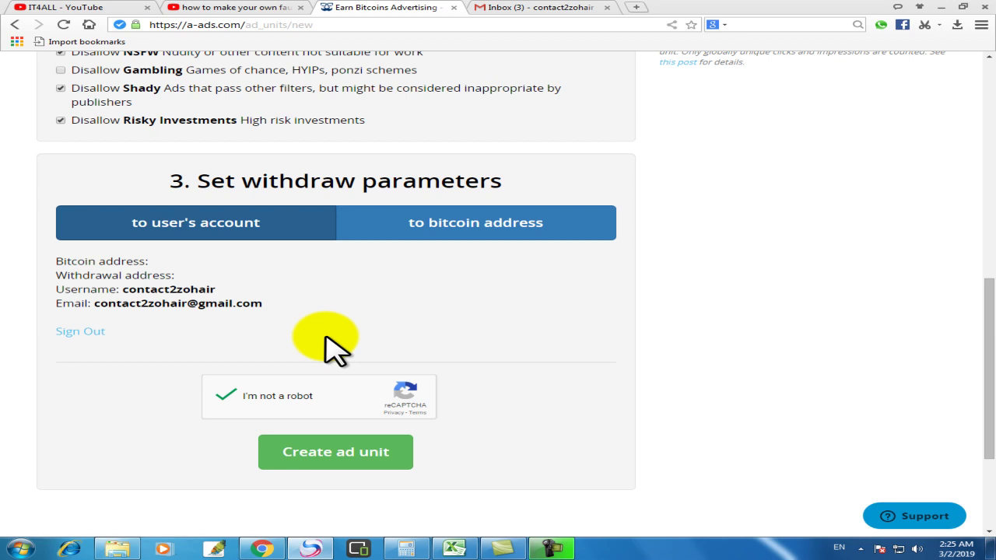
left_click(360, 470)
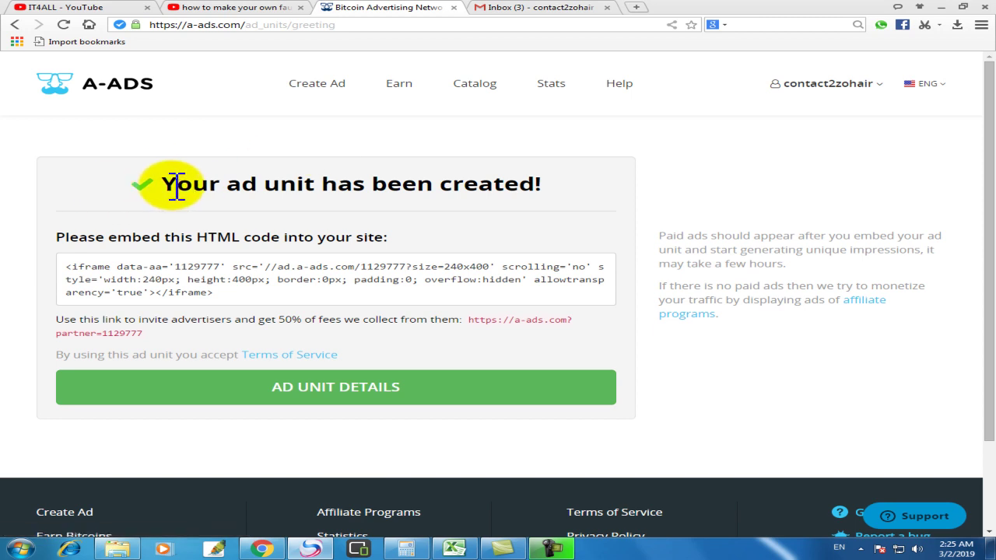
Step: Copy the new 240x400 ad unit's iframe embed code, then switch to the blog window
left_click_drag(168, 186, 558, 188)
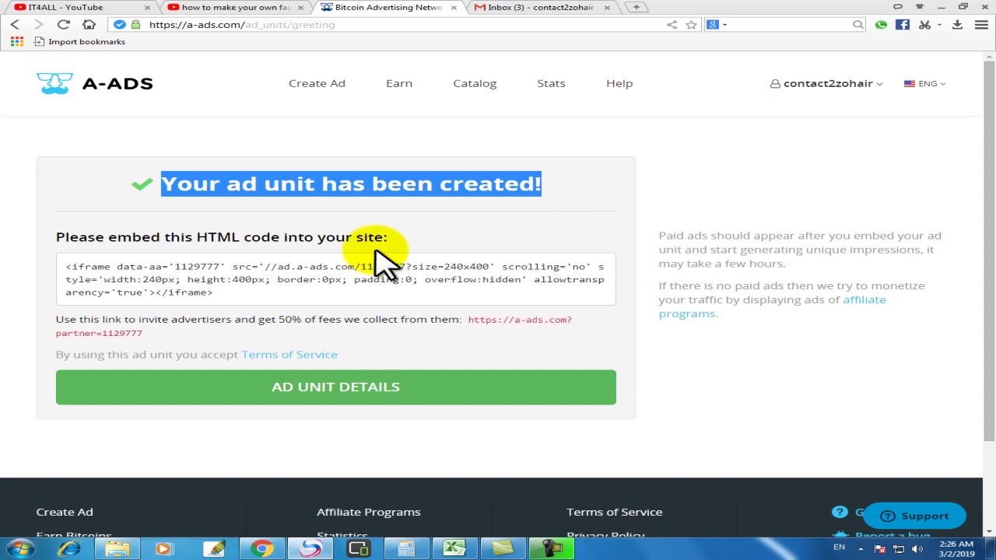
left_click(233, 279)
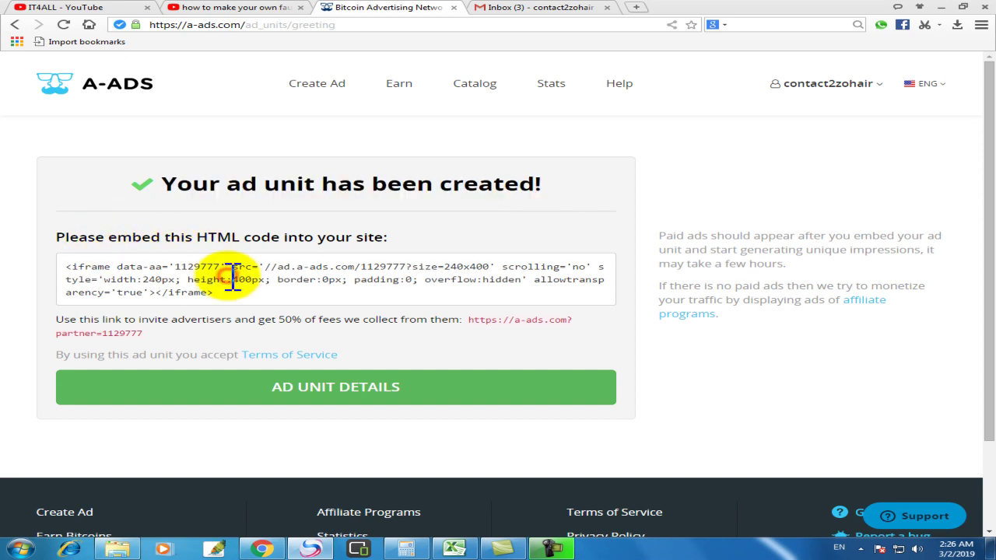
left_click_drag(213, 293, 67, 273)
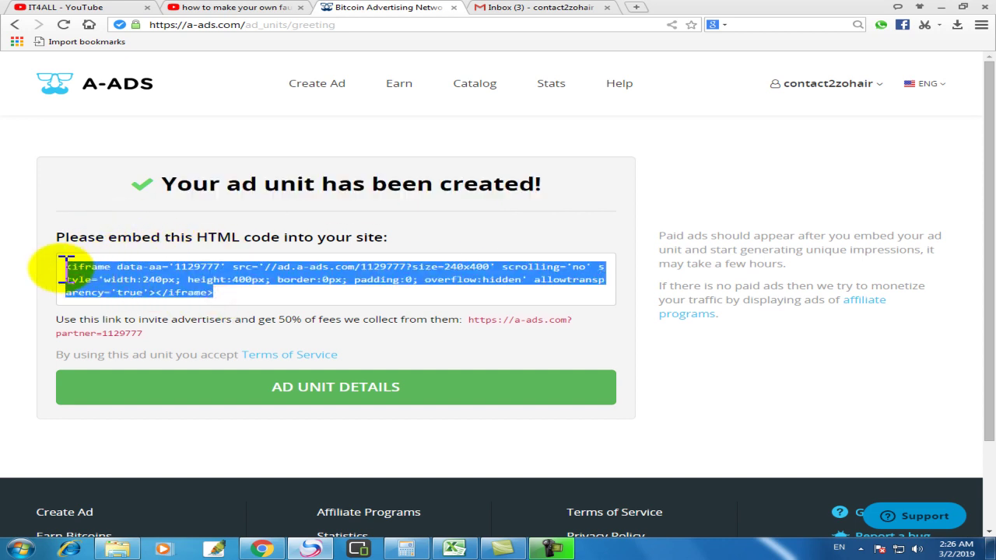
key("ctrl+a")
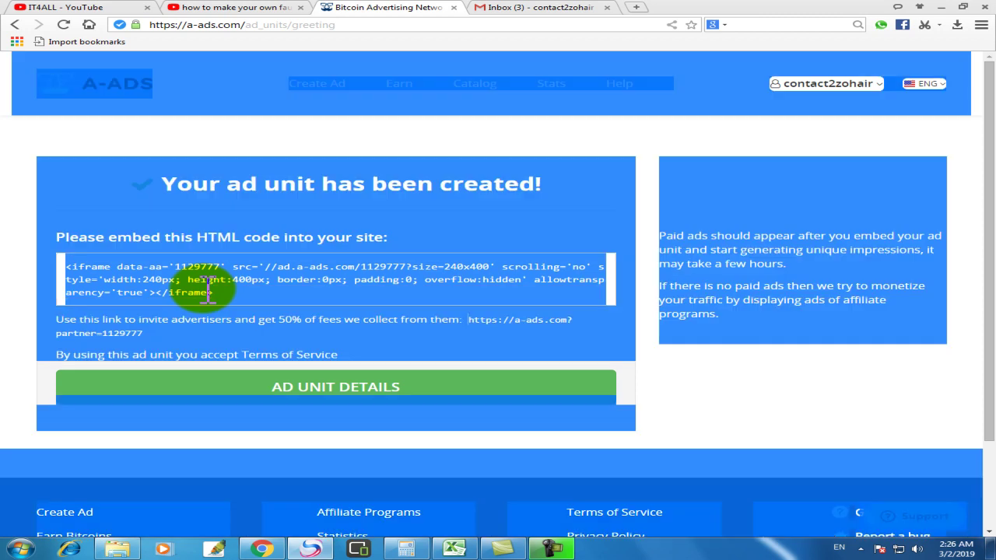
left_click(208, 289)
left_click_drag(231, 293, 65, 272)
key("ctrl+c")
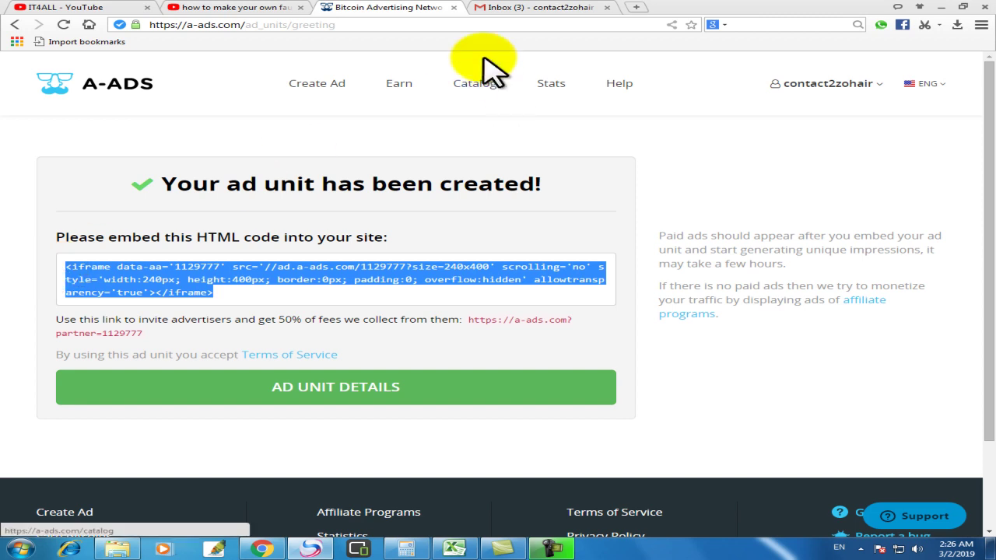
left_click(263, 549)
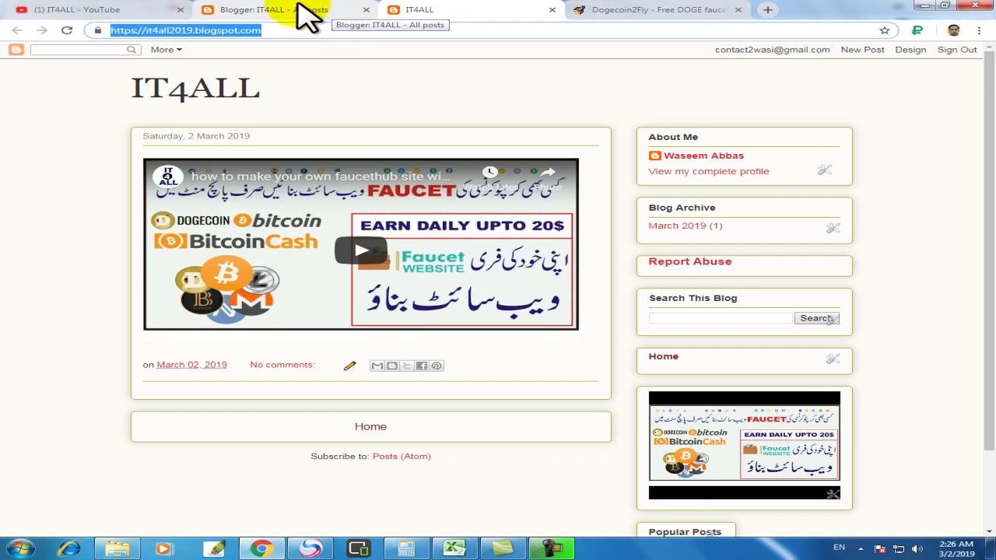
Step: In the IT4ALL Layout, add an HTML/JavaScript gadget to the Cross-column area
left_click(300, 10)
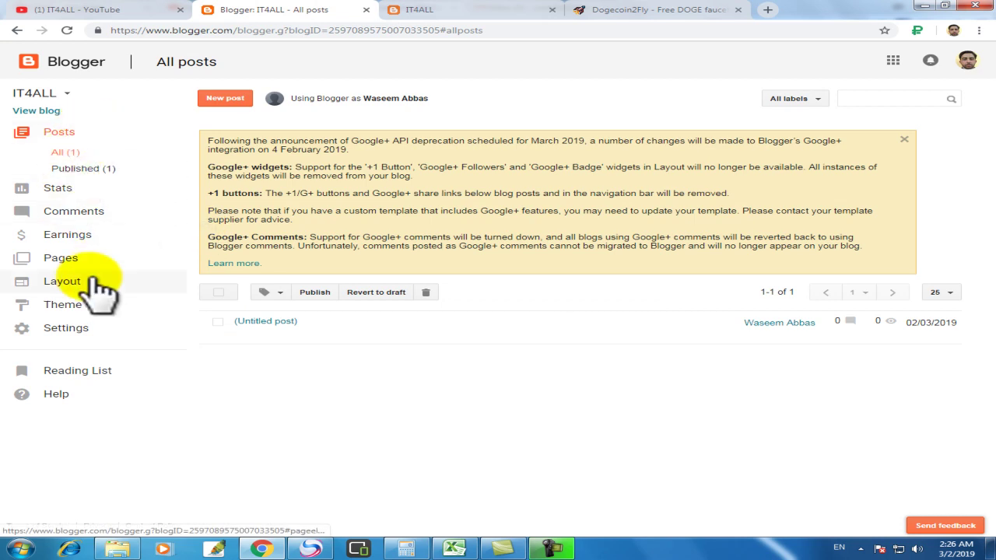
left_click(67, 281)
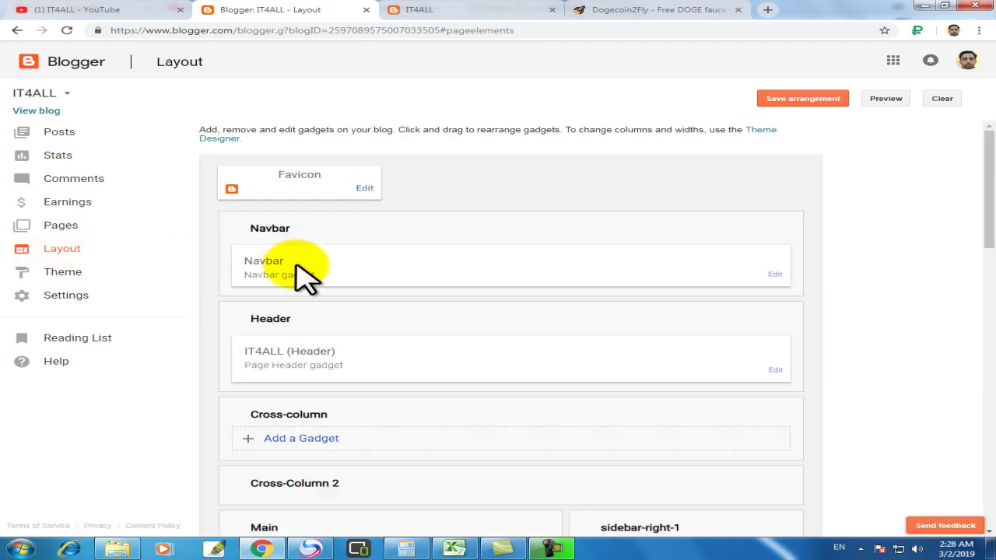
left_click(302, 439)
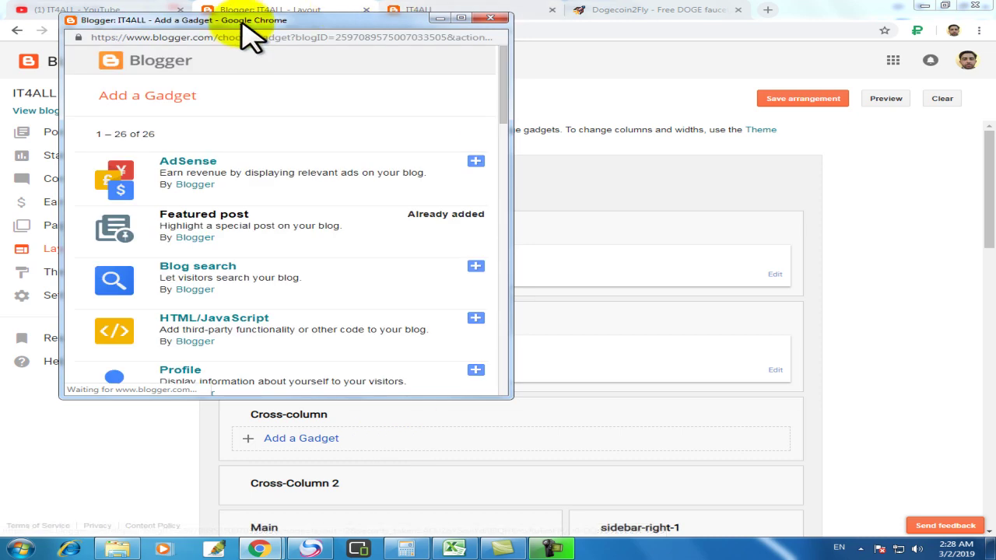
left_click_drag(214, 23, 420, 30)
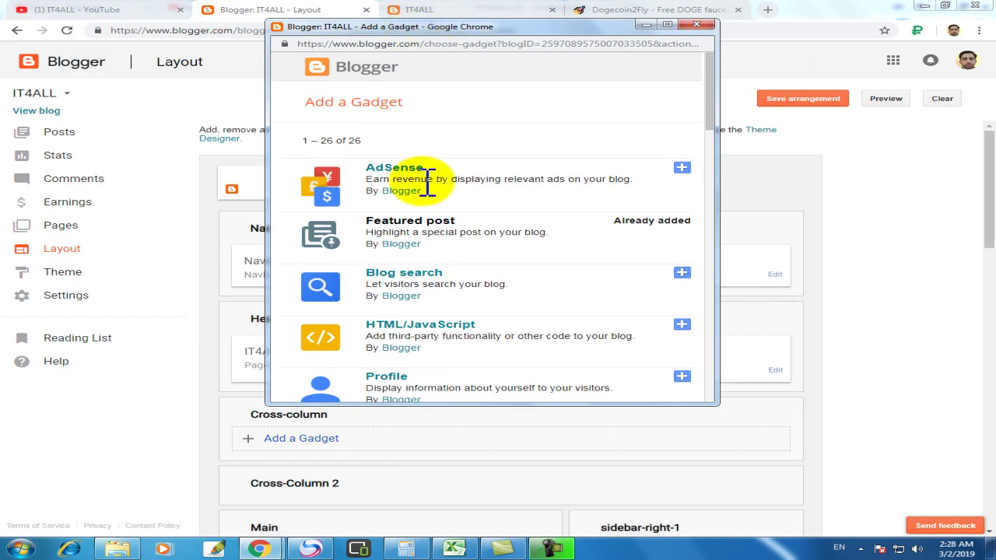
scroll(446, 224, "down", 1)
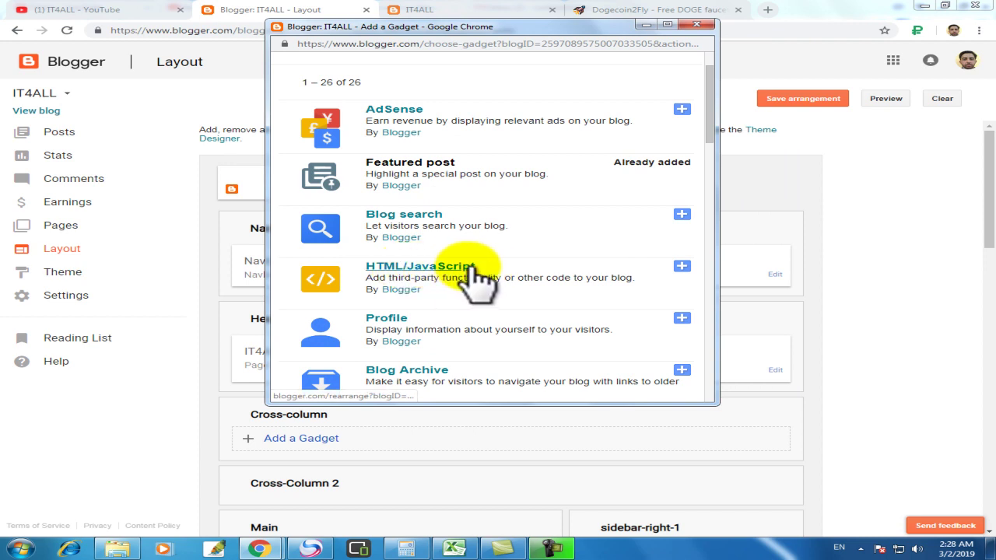
left_click(441, 266)
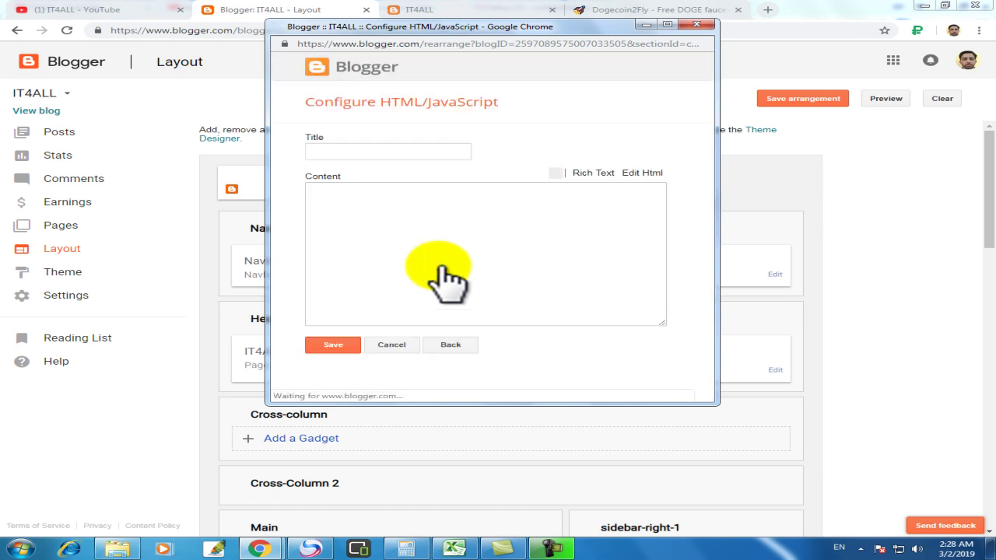
Step: Paste the A-ADS iframe code as the gadget content, title it 'Ad', and save
left_click(429, 240)
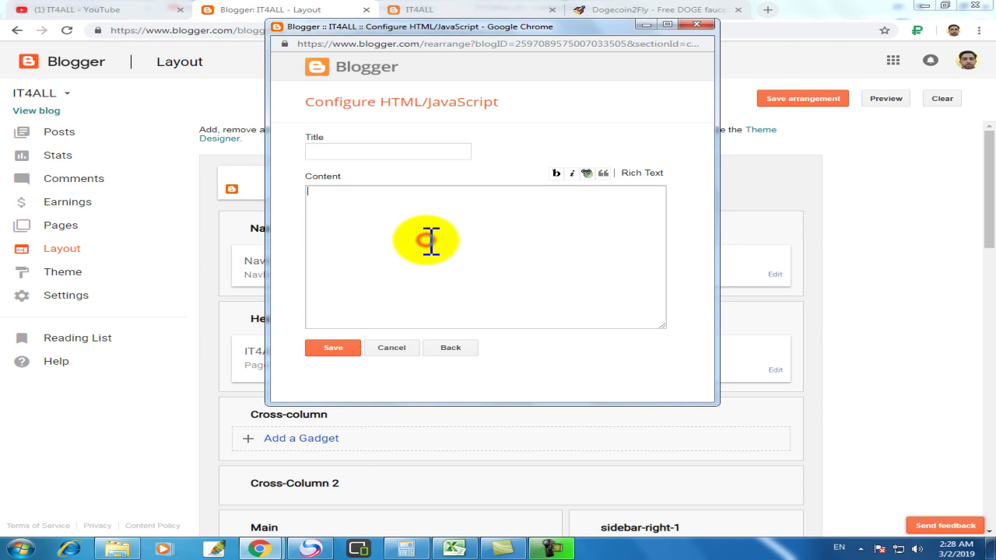
key("ctrl+v")
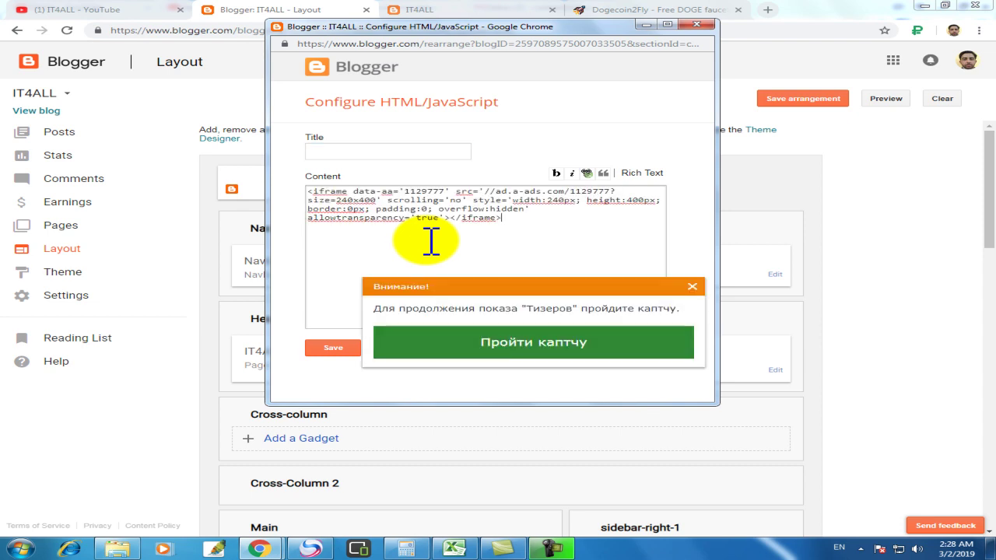
left_click(694, 284)
left_click(389, 152)
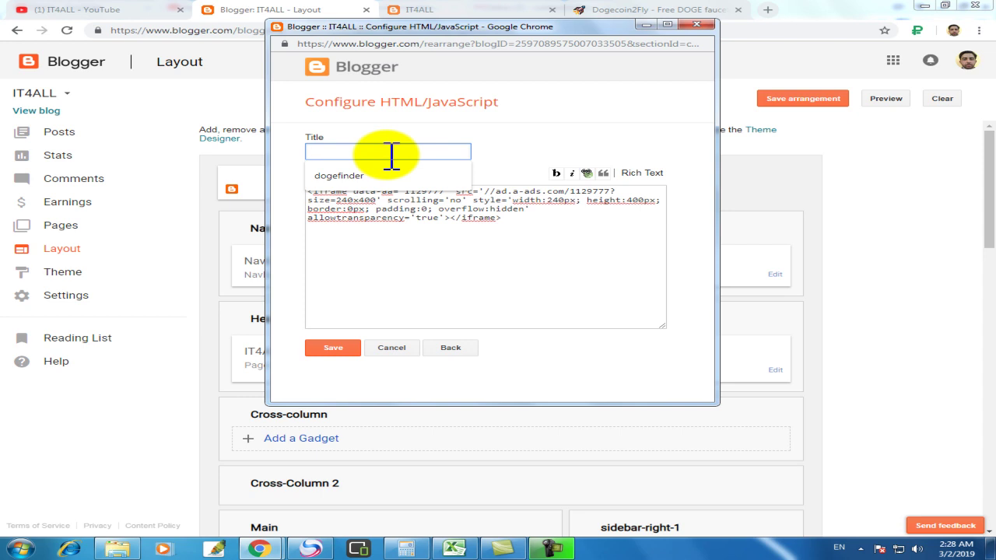
type("Ad")
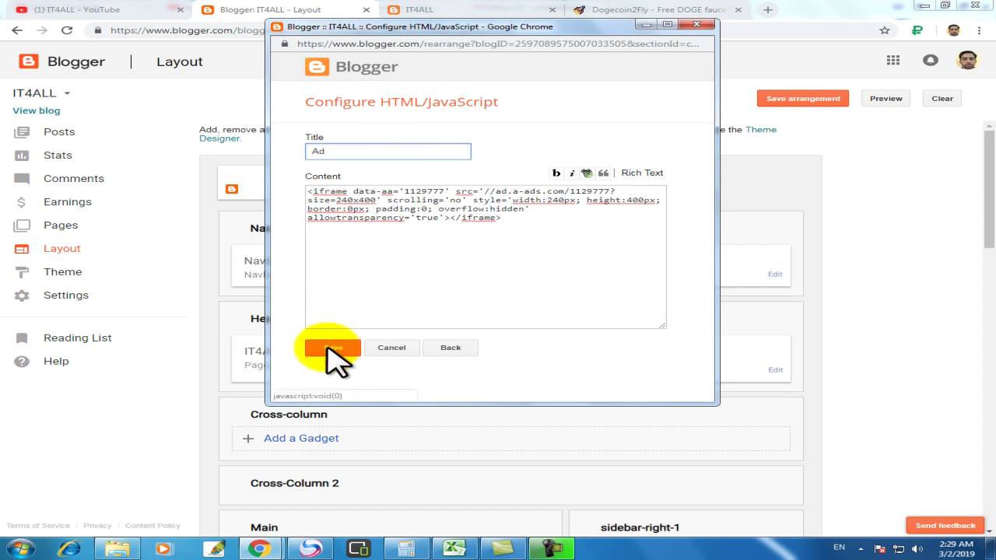
left_click(328, 348)
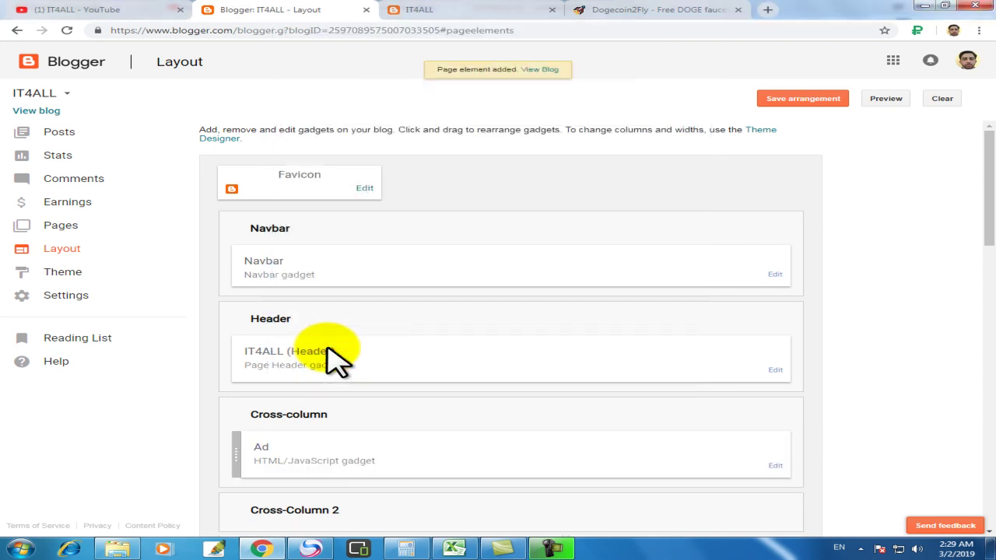
Step: Save the Layout arrangement with the Ad gadget in the Cross-column section
scroll(355, 456, "down", 1)
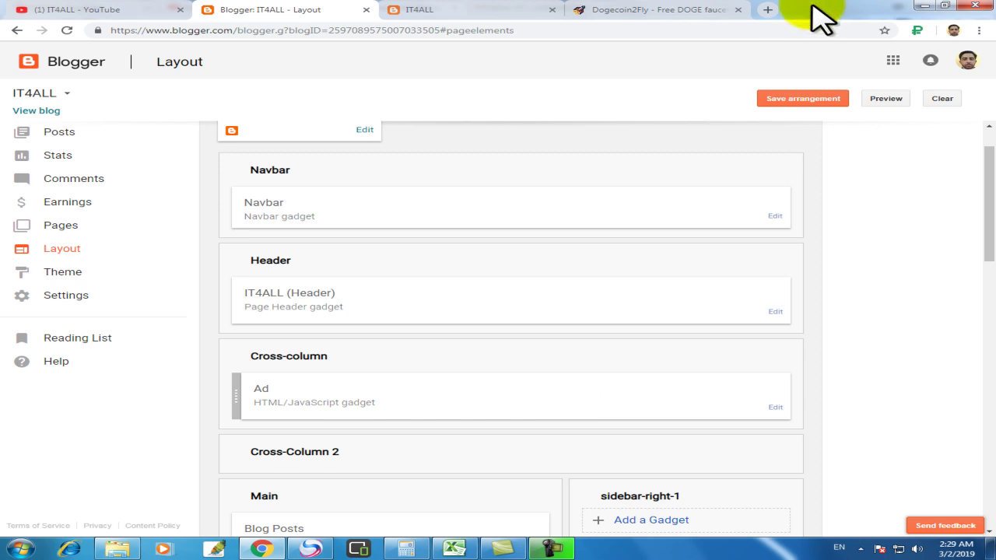
left_click(807, 99)
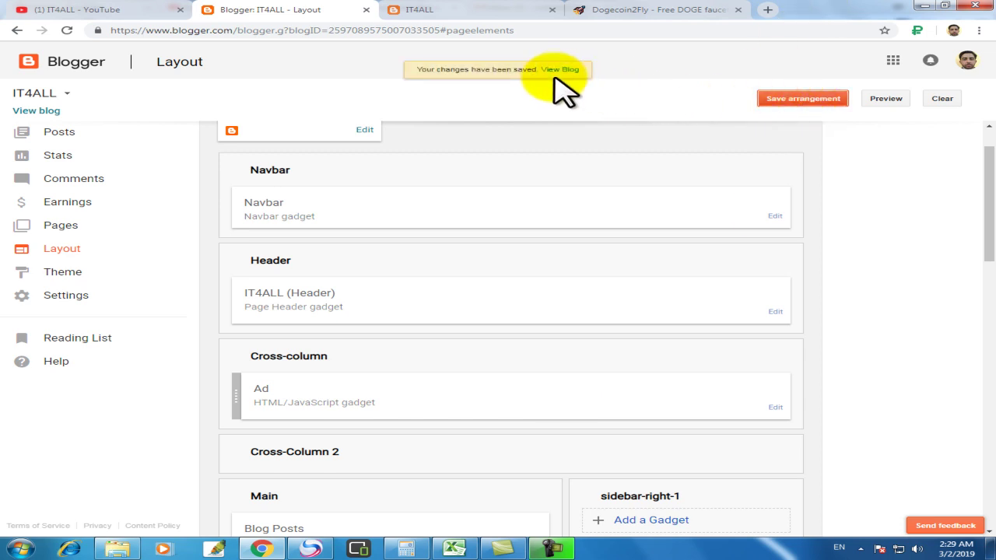
Step: Check the A-ADS ads on the live IT4ALL blog, then return to the Layout editor
left_click(37, 111)
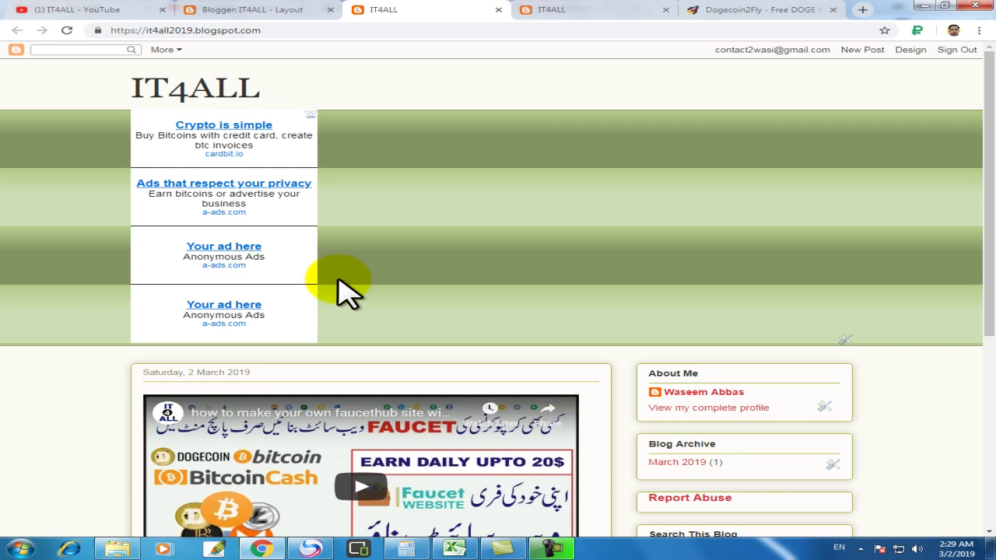
left_click(234, 9)
Step: Move the Ad gadget below Blog Posts in the Main section and save the arrangement
scroll(374, 280, "down", 2)
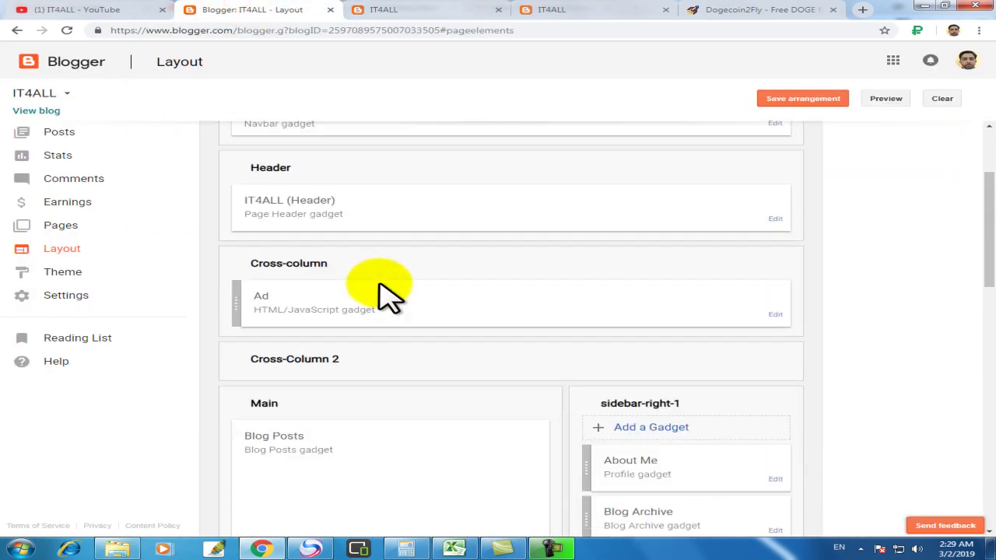
scroll(389, 292, "up", 3)
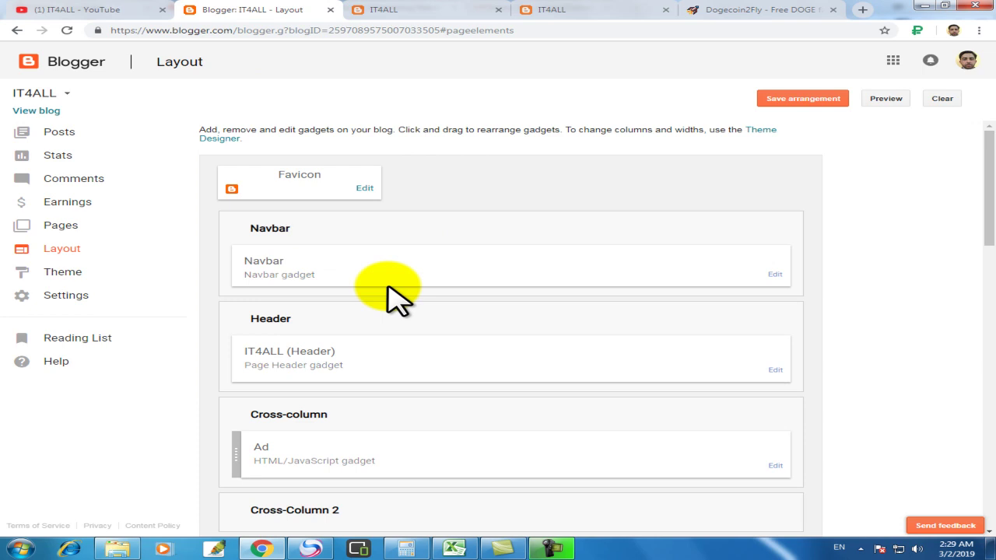
scroll(393, 296, "down", 3)
left_click_drag(322, 216, 301, 518)
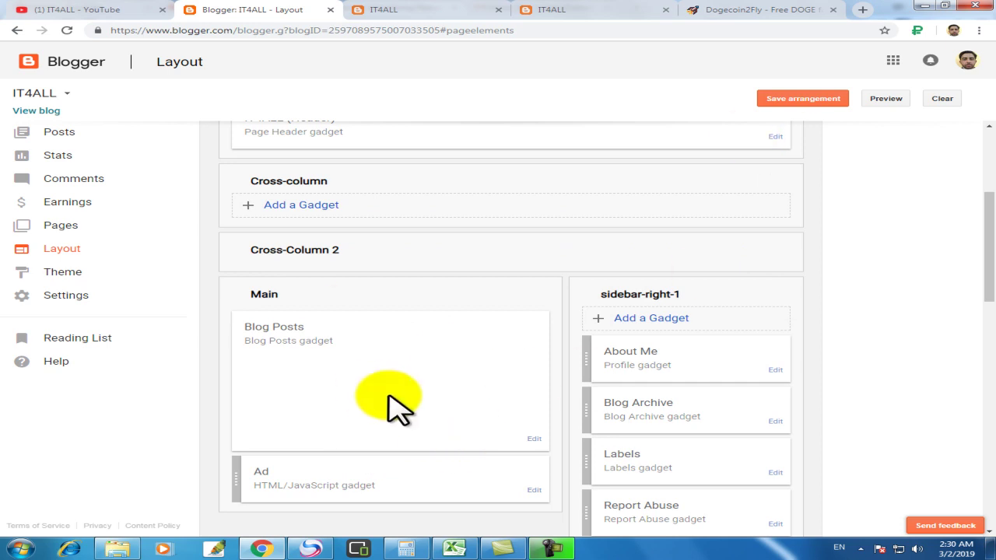
left_click(794, 100)
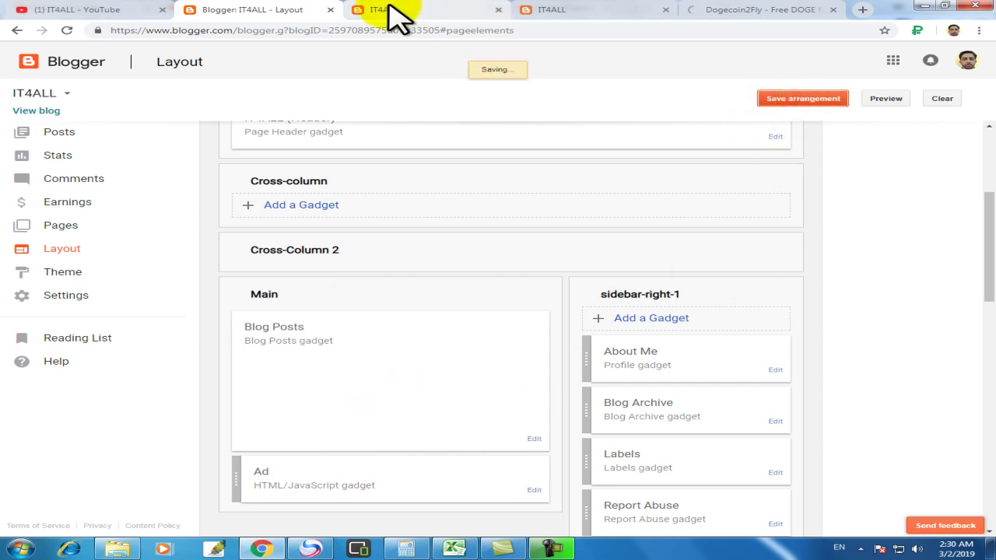
Step: Open the live IT4ALL blog, close the two old tabs, and confirm the Ad block shows A-ADS ads
left_click(37, 112)
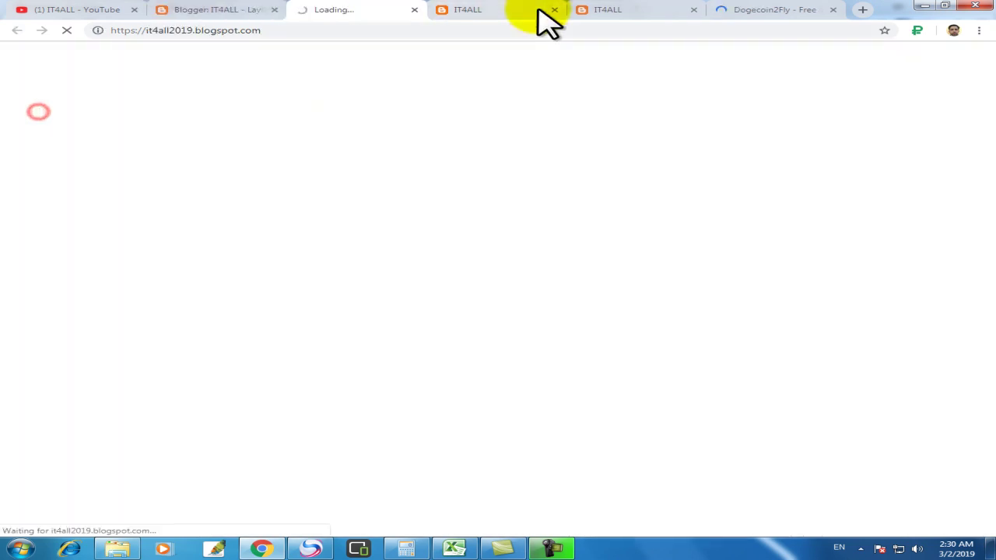
left_click(552, 10)
left_click(554, 11)
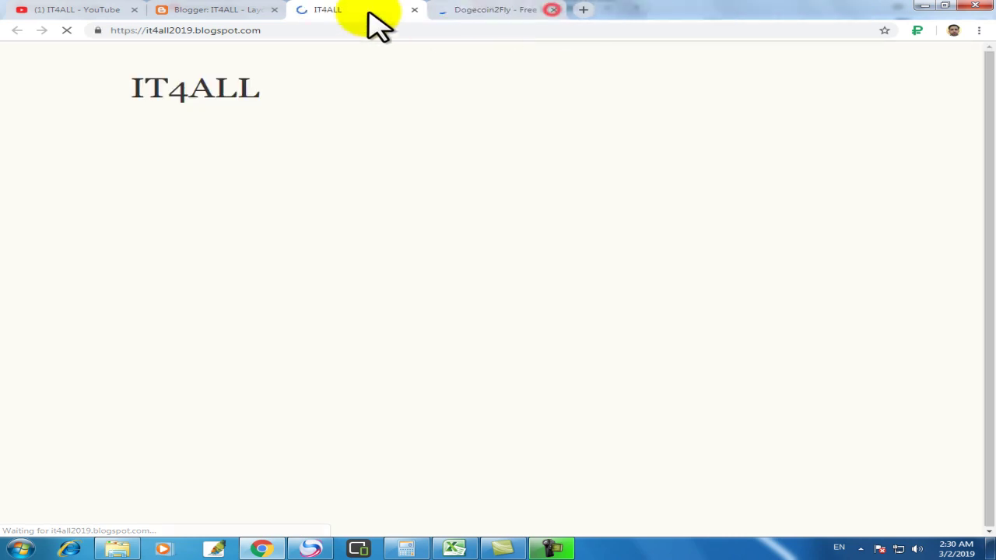
scroll(405, 249, "down", 3)
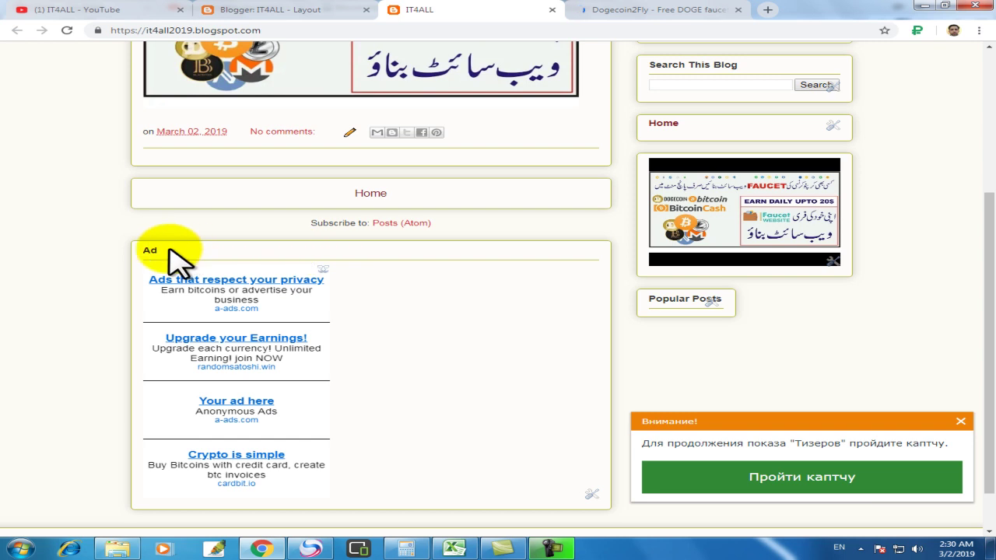
scroll(241, 284, "up", 3)
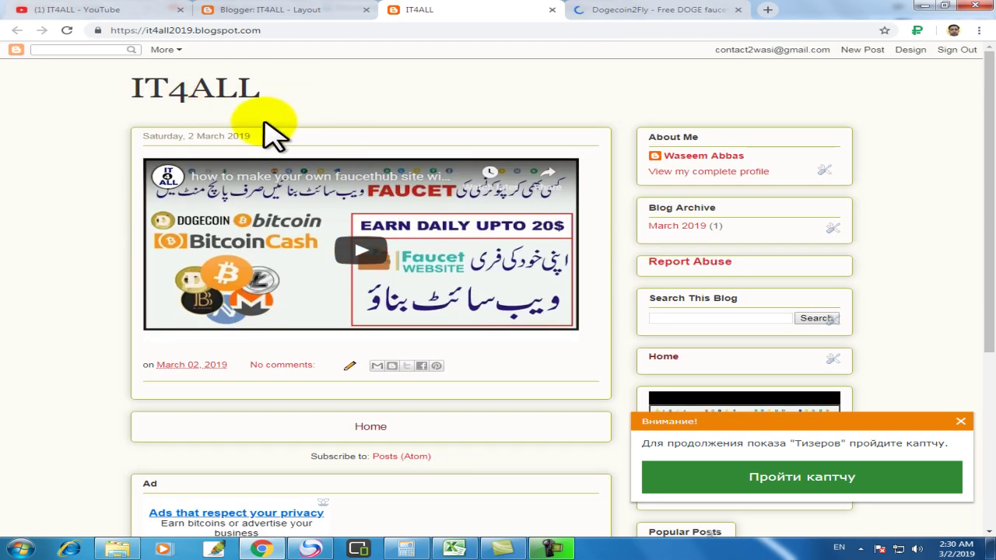
scroll(249, 195, "down", 3)
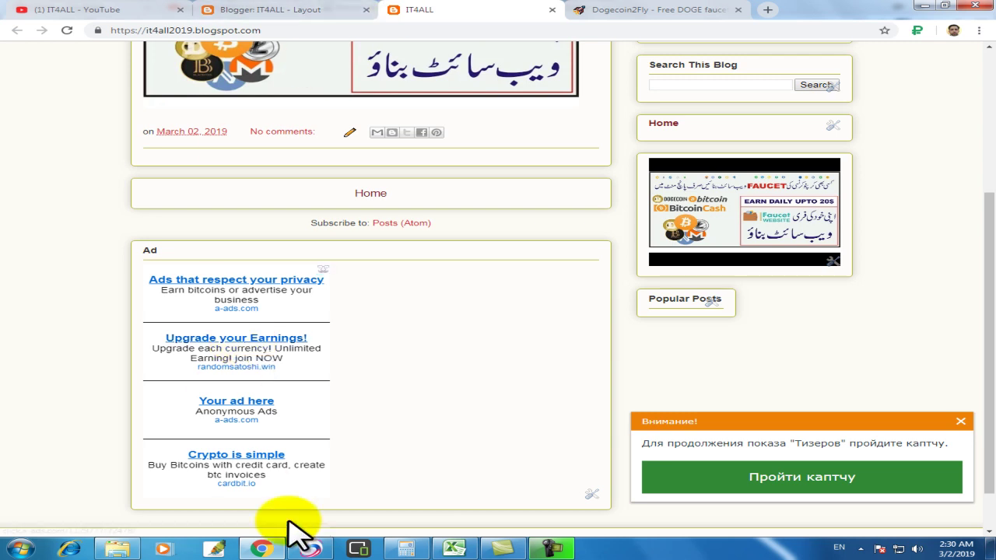
left_click(311, 549)
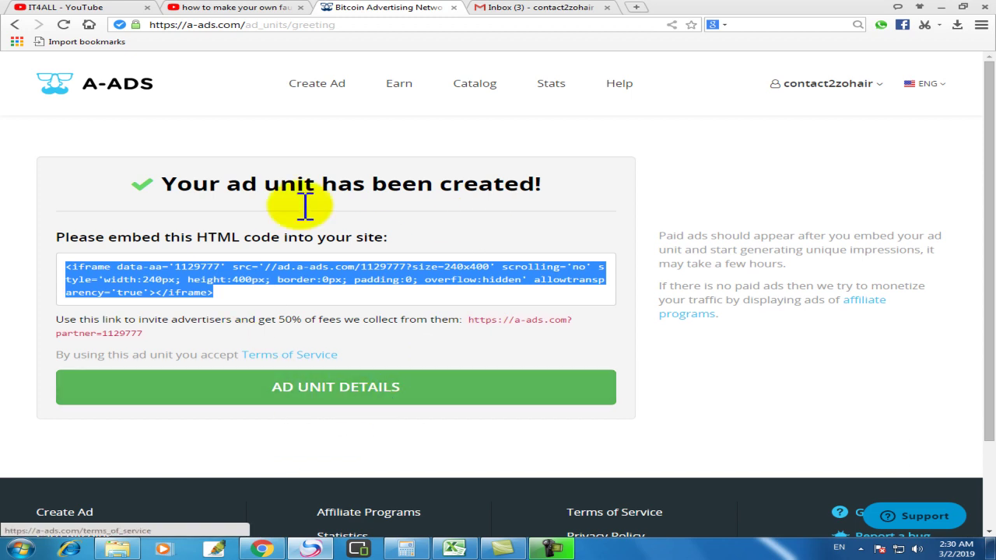
Step: Open the A-ADS Dashboard and select the 0.00100000 minimum withdrawal amount
left_click(809, 87)
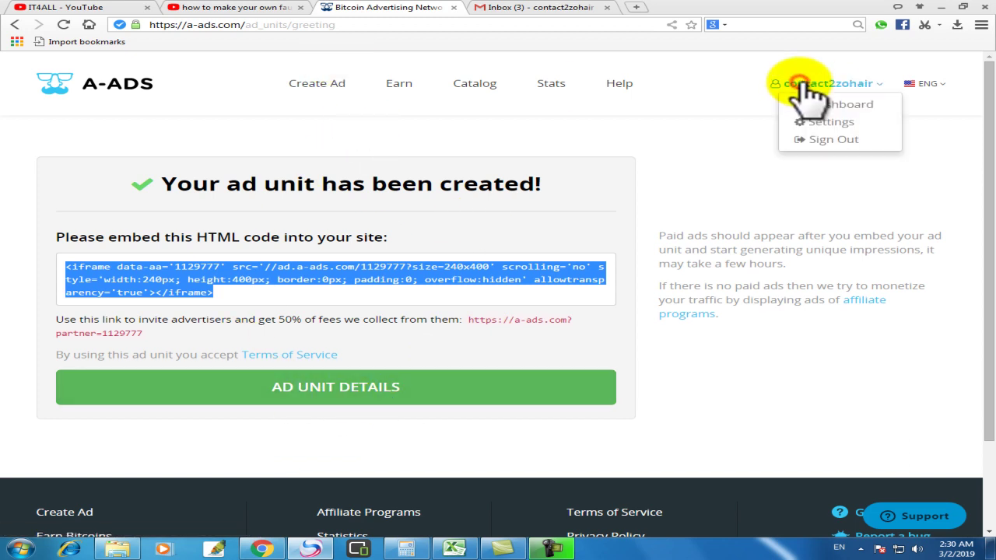
left_click(862, 101)
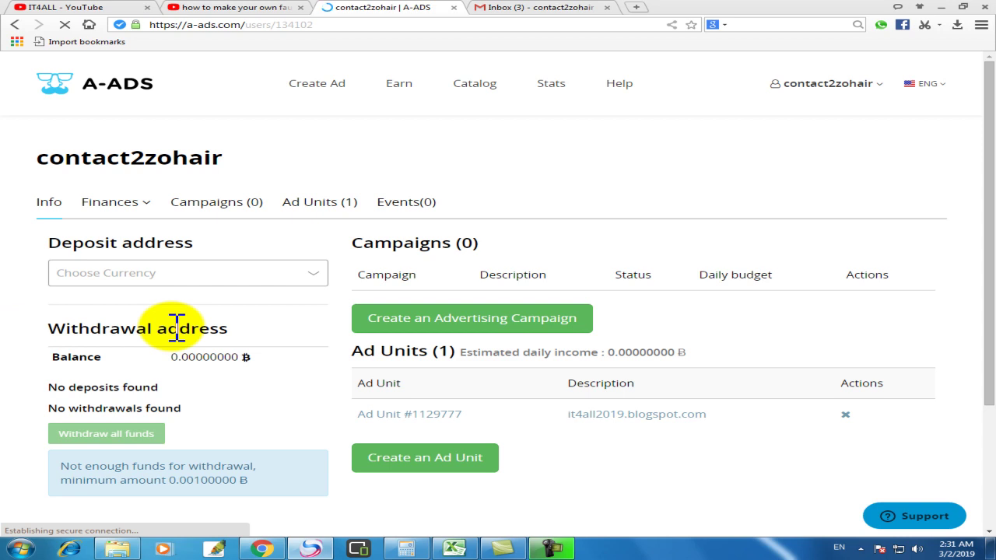
scroll(331, 241, "down", 2)
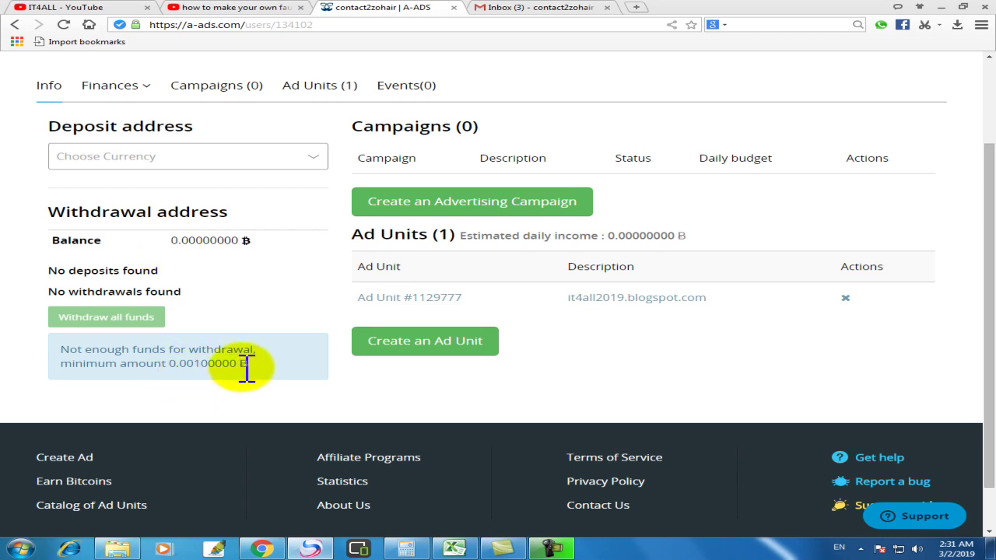
left_click_drag(239, 366, 184, 375)
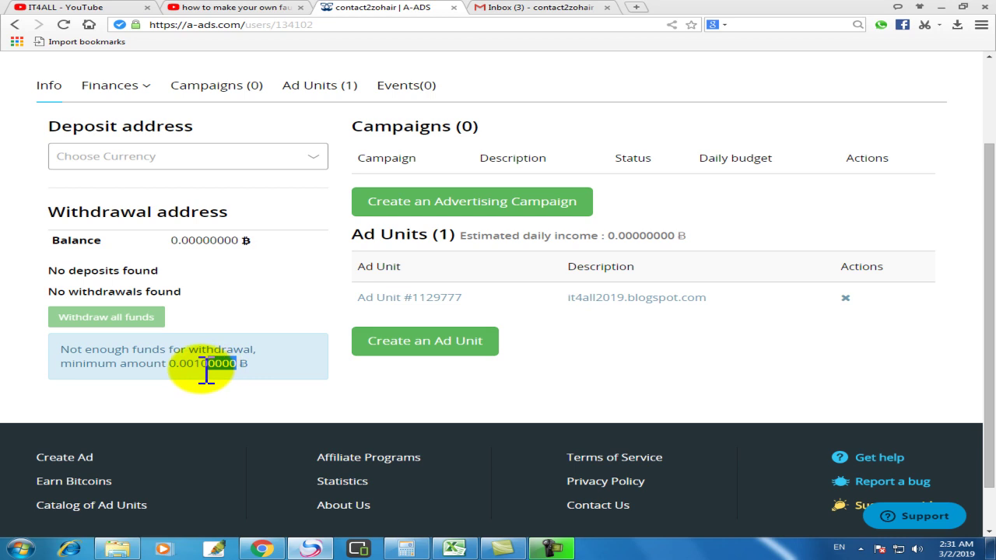
left_click(181, 366)
left_click_drag(172, 366, 236, 368)
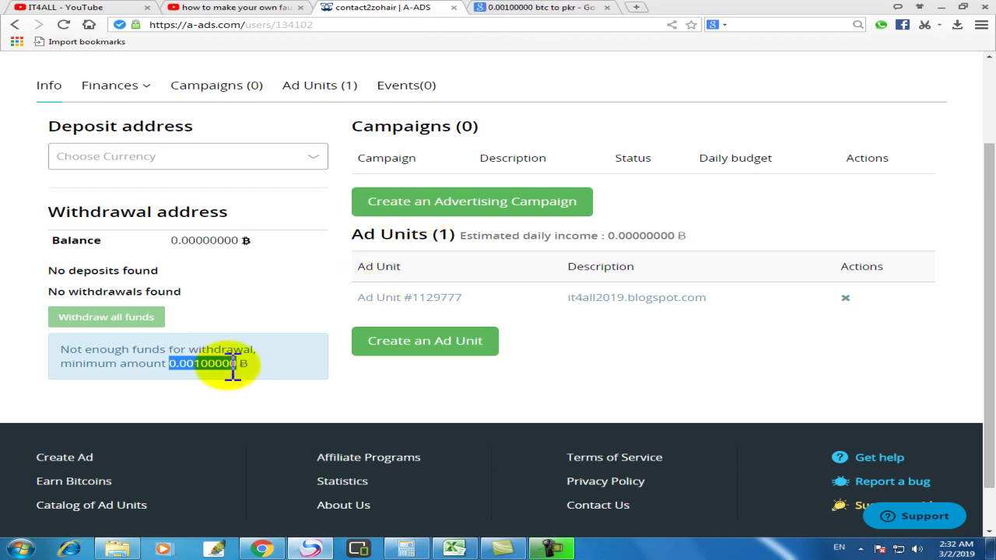
left_click(526, 9)
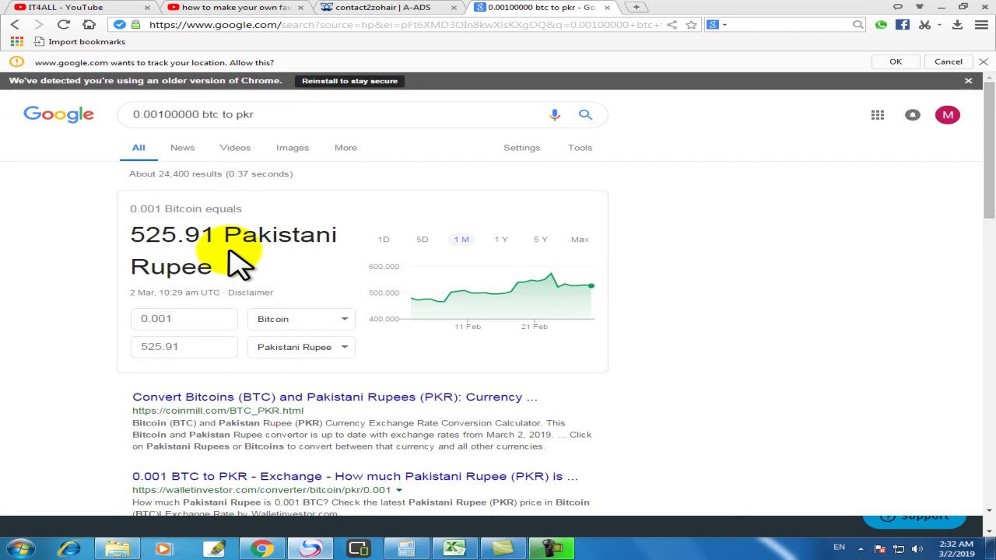
left_click(389, 10)
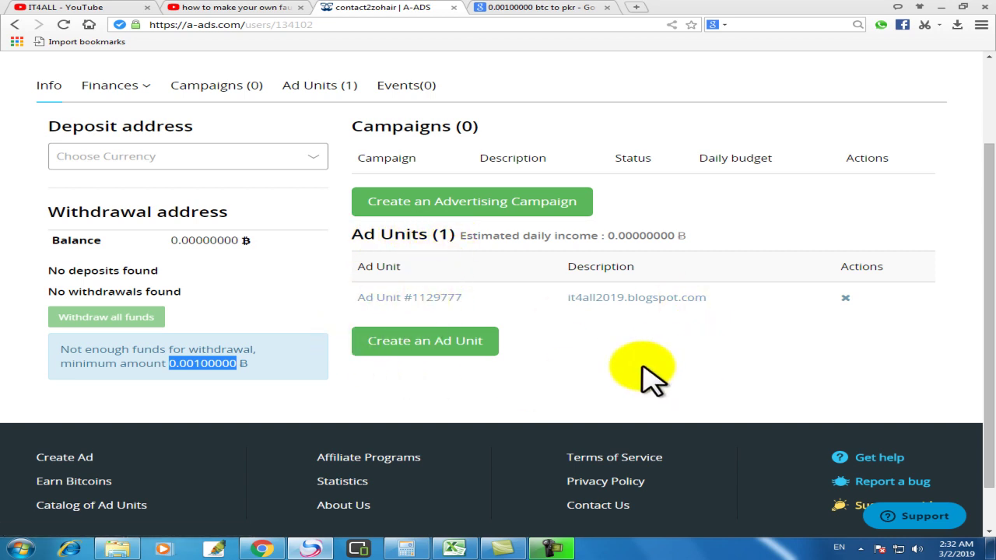
Step: Highlight the Withdrawal address heading and expand the Finances menu
scroll(651, 381, "up", 1)
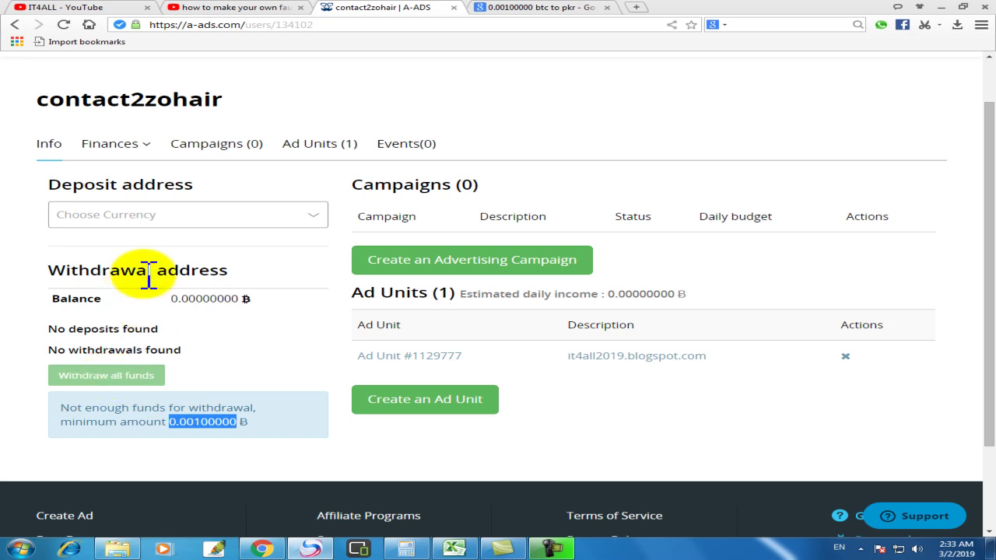
left_click_drag(47, 270, 231, 271)
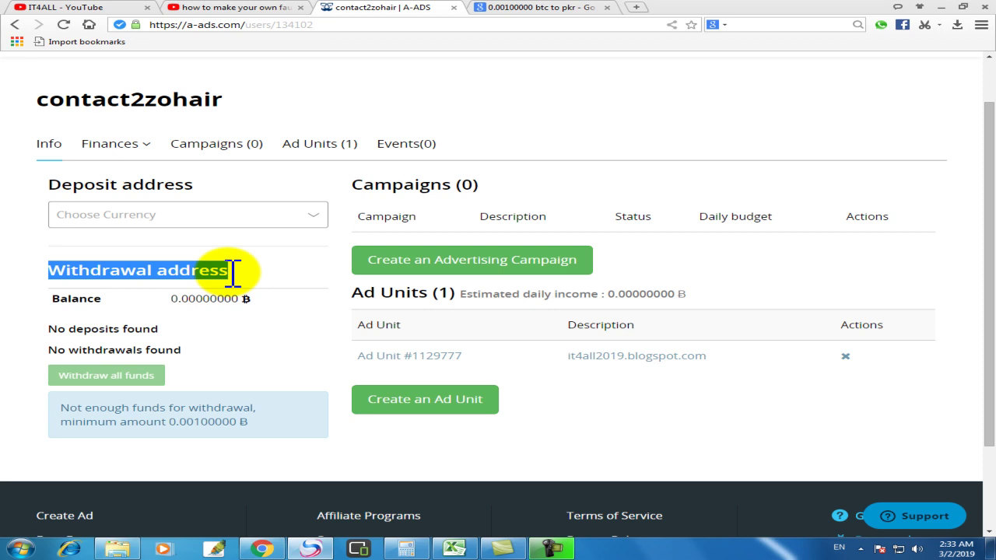
left_click(113, 145)
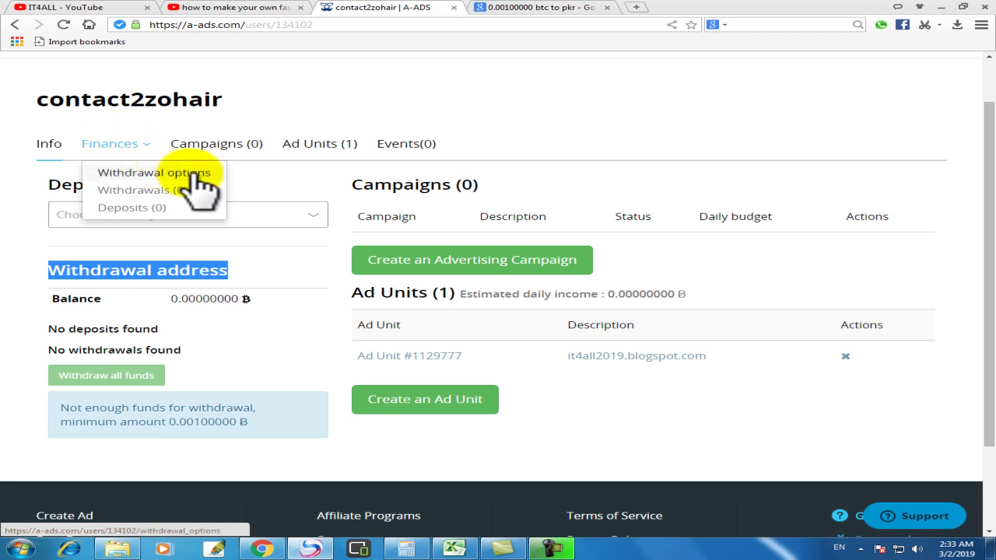
Step: Review Withdrawal options, keeping 'To bitcoin address' and checking the address and password fields
left_click(168, 173)
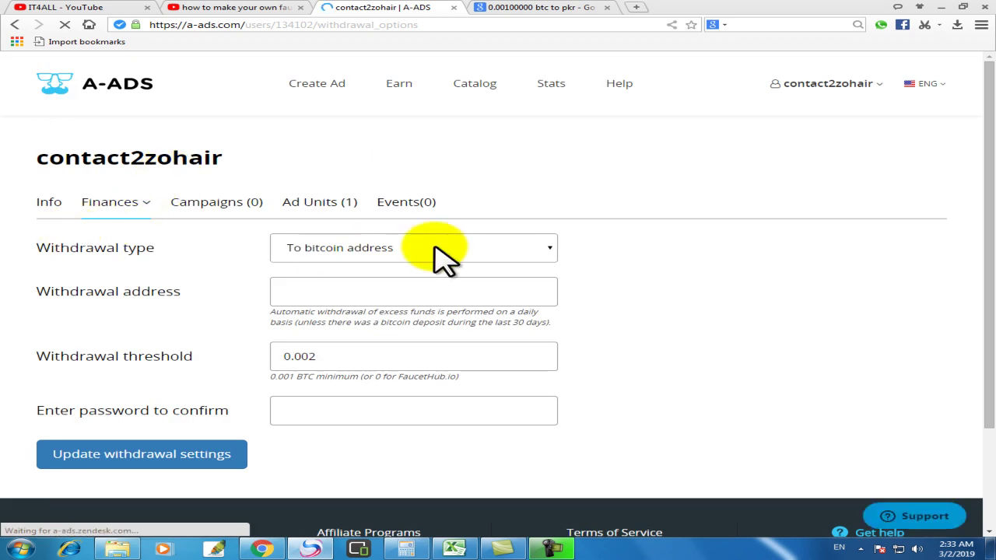
left_click(381, 245)
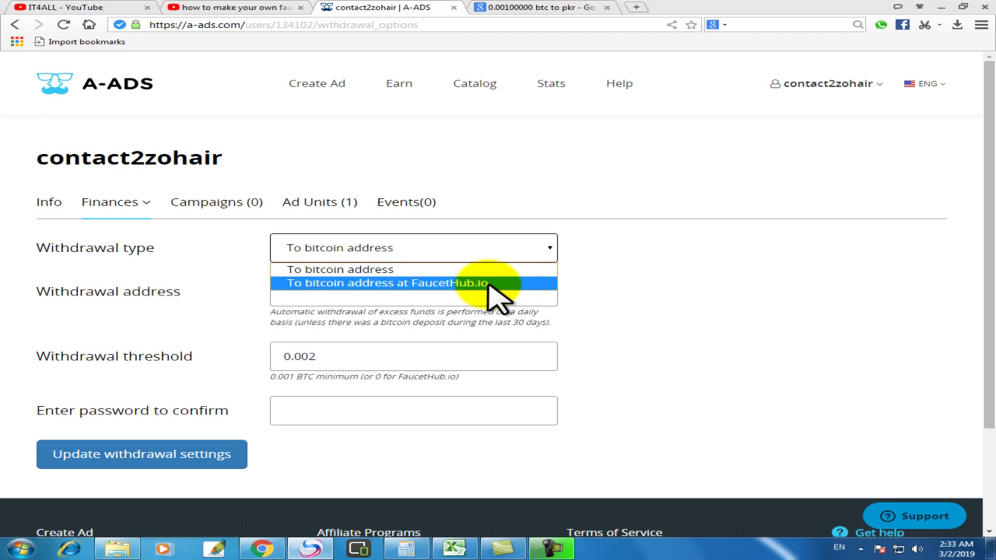
left_click(360, 270)
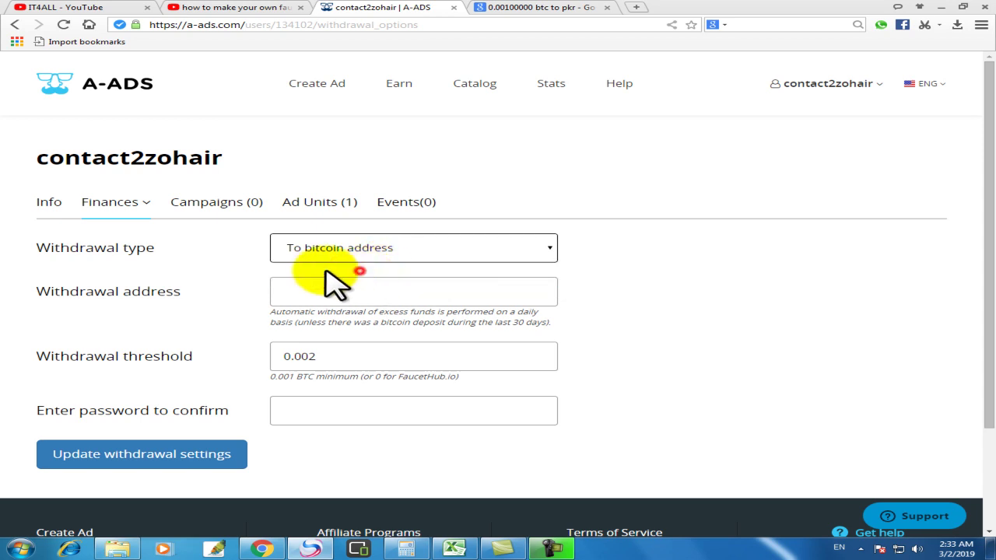
left_click(409, 290)
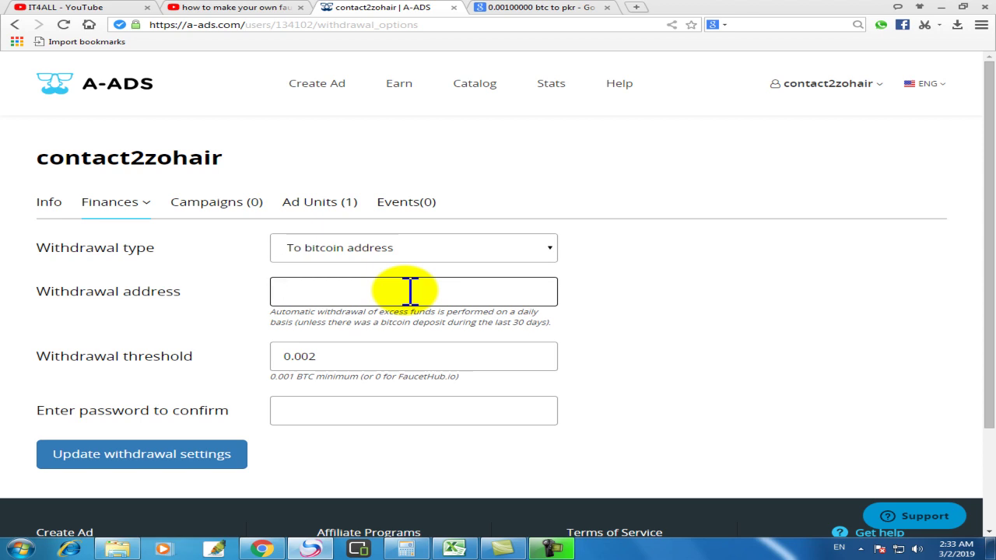
left_click(313, 408)
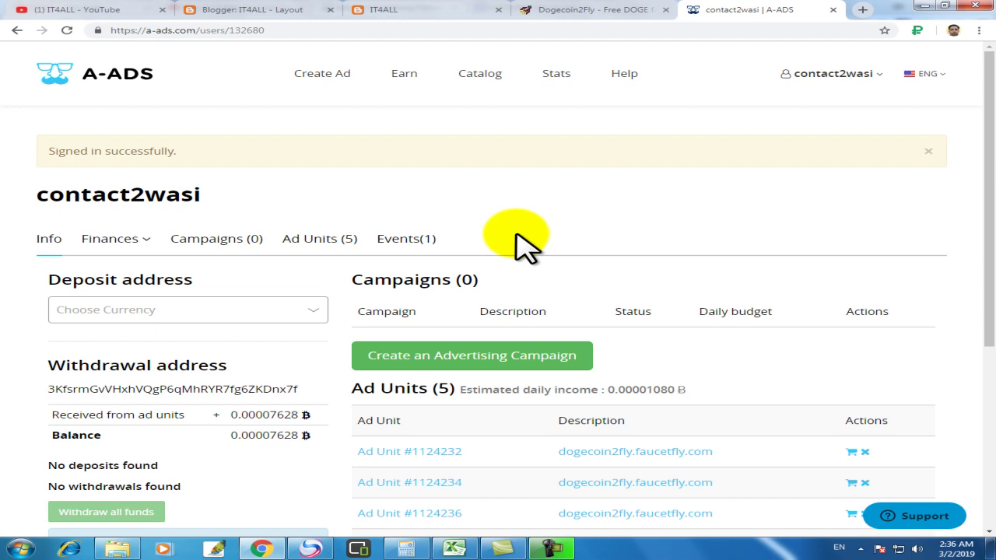
Step: Highlight the 0.00007628 BTC earned from ad units on the second account's dashboard
scroll(755, 260, "down", 3)
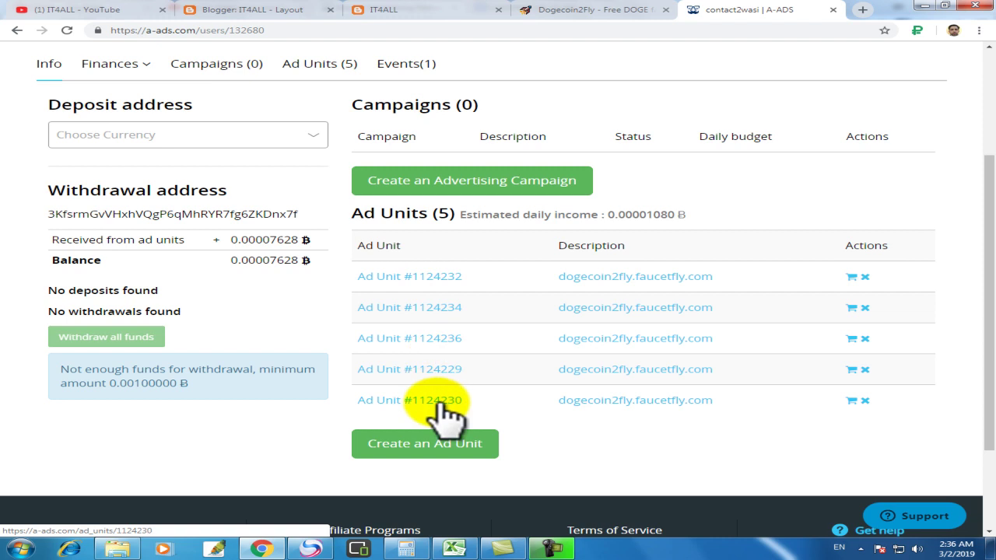
scroll(440, 416, "up", 2)
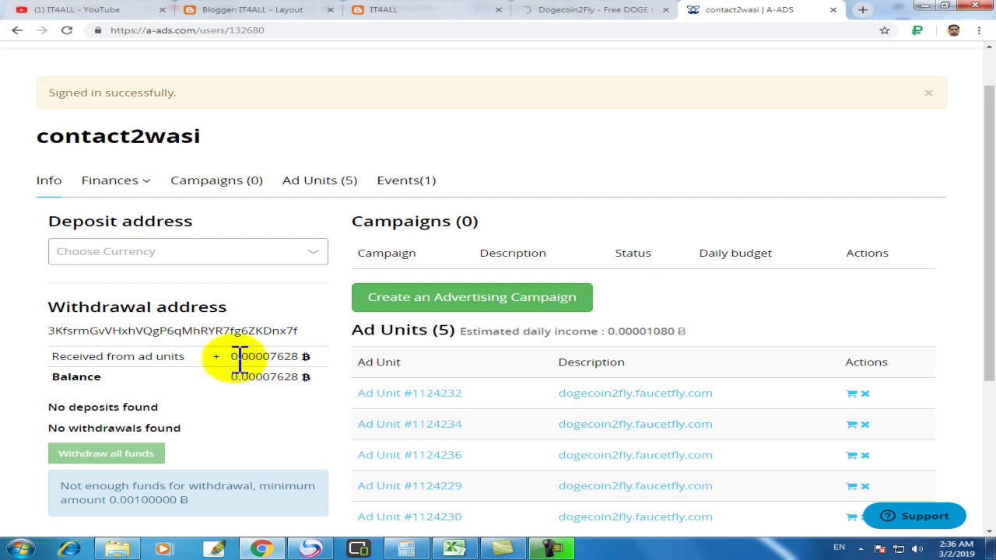
left_click_drag(237, 358, 306, 356)
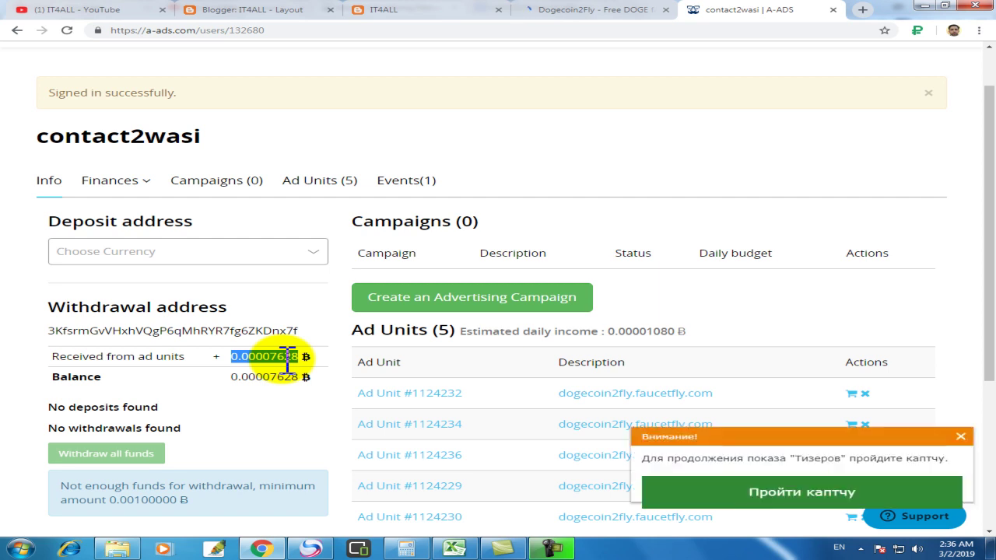
Step: Dismiss the captcha notice and view the Dogecoin2Fly faucet site with its A-ADS ads
left_click(961, 437)
scroll(936, 319, "up", 1)
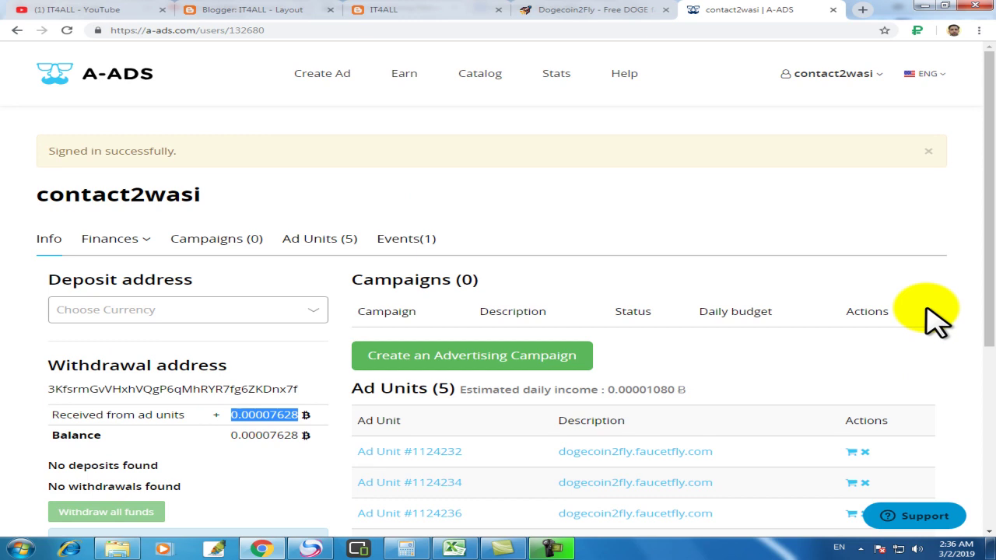
left_click(564, 11)
scroll(580, 312, "down", 4)
scroll(584, 310, "up", 4)
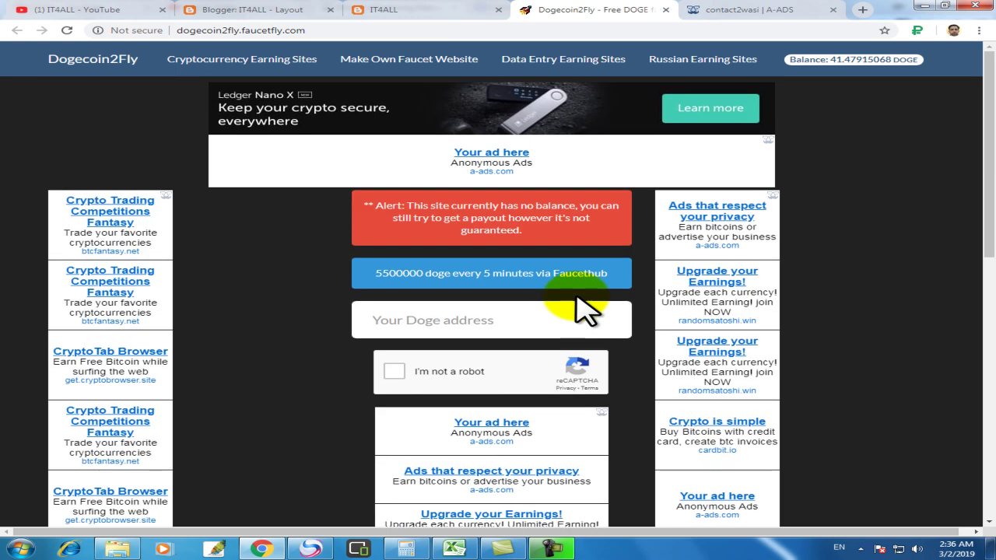